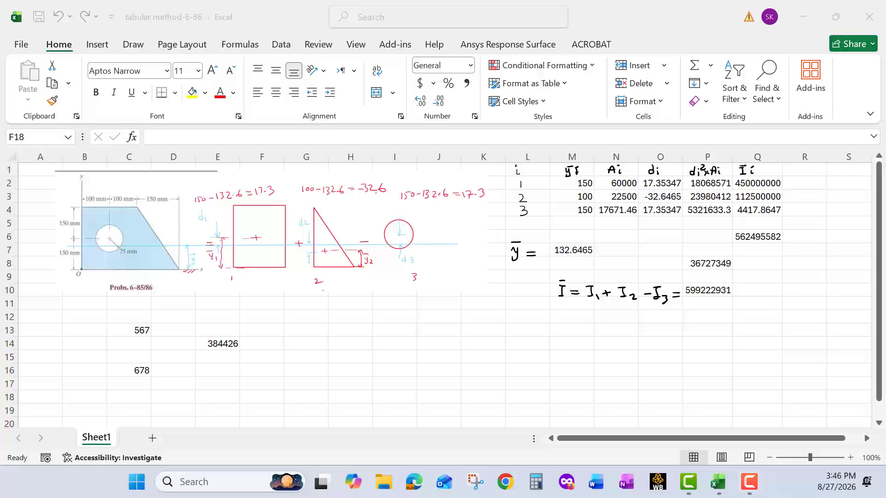
- Write the formula I = ∫ y² dA in red ink in the empty area below the composite-area picture
{"action": "left_click", "coordinate": [391, 344]}
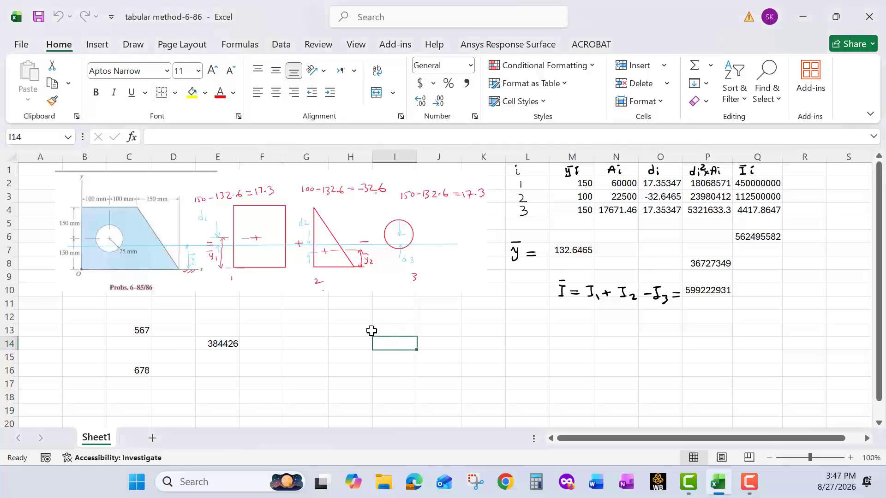
{"action": "left_click", "coordinate": [132, 45]}
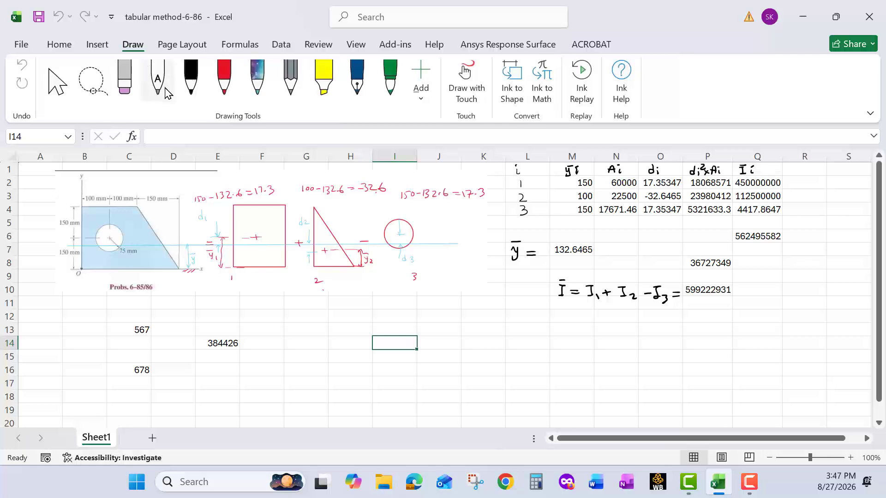
{"action": "left_click", "coordinate": [224, 78]}
{"action": "mouse_move", "coordinate": [314, 361]}
{"action": "left_mouse_down"}
{"action": "mouse_move", "coordinate": [324, 361]}
{"action": "mouse_move", "coordinate": [319, 379]}
{"action": "mouse_move", "coordinate": [342, 373]}
{"action": "left_mouse_up"}
{"action": "left_click_drag", "start_coordinate": [334, 379], "coordinate": [342, 376]}
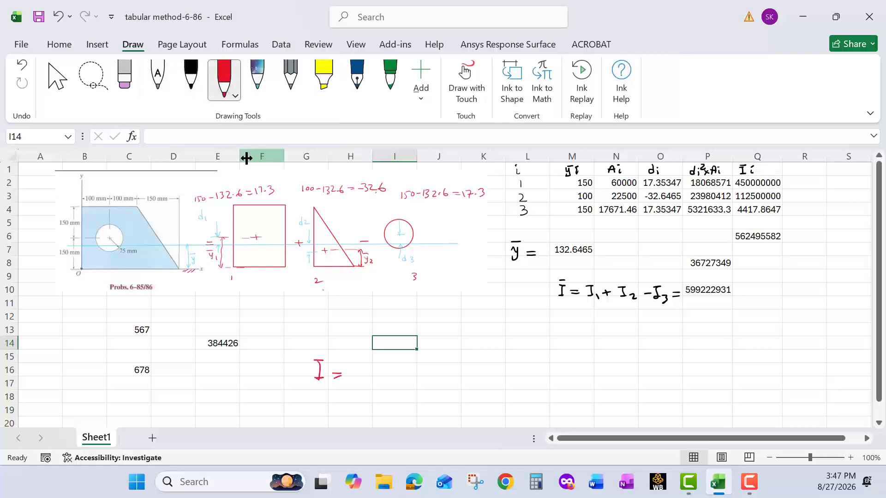
{"action": "left_click_drag", "start_coordinate": [369, 338], "coordinate": [347, 391]}
{"action": "mouse_move", "coordinate": [375, 361]}
{"action": "left_mouse_down"}
{"action": "mouse_move", "coordinate": [384, 374]}
{"action": "mouse_move", "coordinate": [377, 381]}
{"action": "mouse_move", "coordinate": [393, 360]}
{"action": "mouse_move", "coordinate": [397, 374]}
{"action": "mouse_move", "coordinate": [427, 372]}
{"action": "left_mouse_up"}
{"action": "left_click_drag", "start_coordinate": [418, 365], "coordinate": [425, 364]}
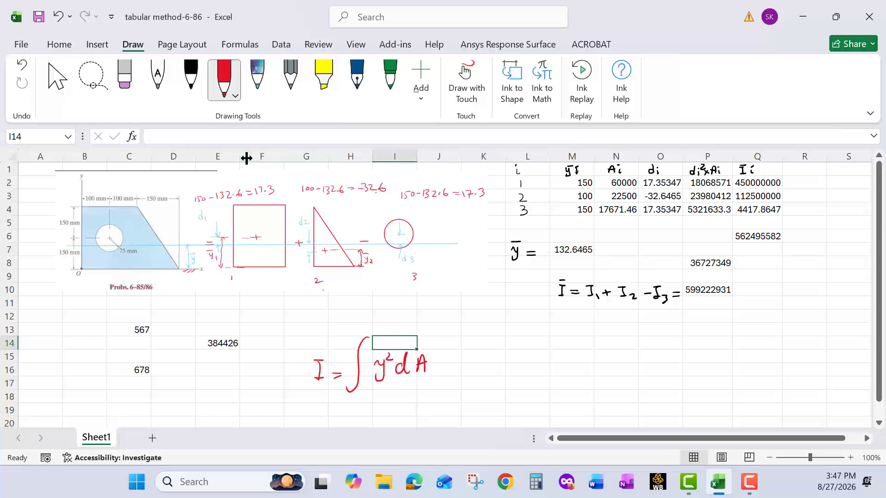
- Sketch a red rectangle beside the integral with a dashed horizontal centreline and a vertical axis labelled y
{"action": "mouse_move", "coordinate": [488, 356]}
{"action": "left_mouse_down"}
{"action": "mouse_move", "coordinate": [590, 359]}
{"action": "mouse_move", "coordinate": [595, 380]}
{"action": "mouse_move", "coordinate": [482, 380]}
{"action": "mouse_move", "coordinate": [493, 379]}
{"action": "mouse_move", "coordinate": [478, 367]}
{"action": "left_mouse_up"}
{"action": "left_click_drag", "start_coordinate": [510, 368], "coordinate": [591, 368]}
{"action": "left_click_drag", "start_coordinate": [609, 368], "coordinate": [638, 368]}
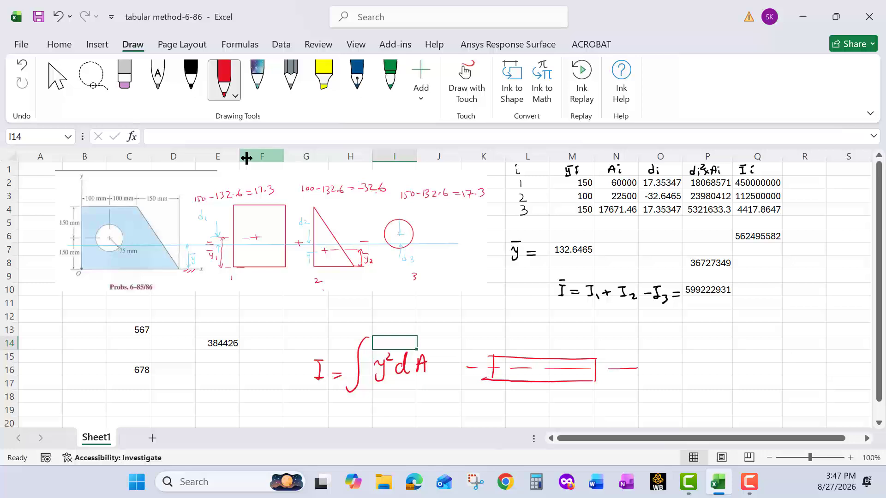
{"action": "left_click_drag", "start_coordinate": [543, 327], "coordinate": [536, 403]}
{"action": "left_click_drag", "start_coordinate": [537, 332], "coordinate": [552, 338]}
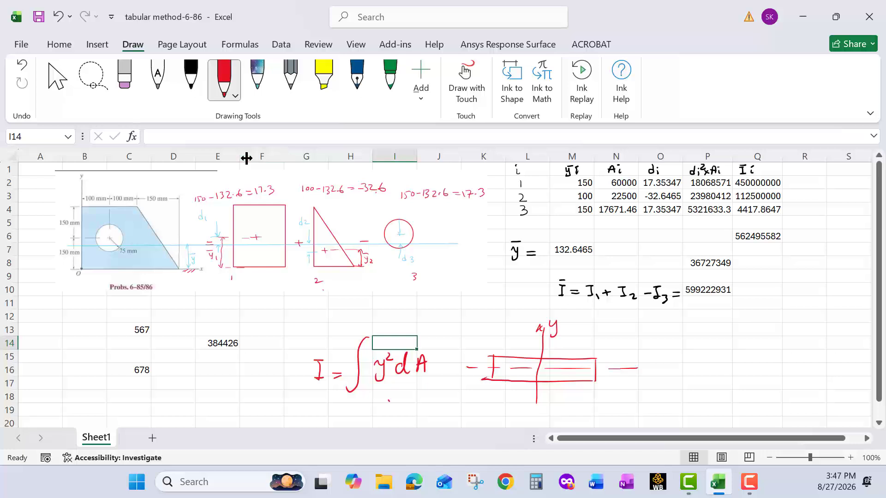
- Write the unit L⁴ beneath the integral and add arrowheads and z labels to the rectangle's horizontal axis
{"action": "left_click_drag", "start_coordinate": [389, 400], "coordinate": [397, 403]}
{"action": "left_click_drag", "start_coordinate": [626, 366], "coordinate": [631, 375]}
{"action": "left_click_drag", "start_coordinate": [471, 364], "coordinate": [463, 381]}
{"action": "left_click_drag", "start_coordinate": [634, 384], "coordinate": [645, 389]}
- Write Izz = 1/12 bh³ beside the rectangle and mark its width b and height h with dimension arrows
{"action": "mouse_move", "coordinate": [669, 362]}
{"action": "left_mouse_down"}
{"action": "mouse_move", "coordinate": [685, 381]}
{"action": "mouse_move", "coordinate": [718, 374]}
{"action": "left_mouse_up"}
{"action": "mouse_move", "coordinate": [712, 377]}
{"action": "left_mouse_down"}
{"action": "mouse_move", "coordinate": [727, 375]}
{"action": "mouse_move", "coordinate": [718, 388]}
{"action": "mouse_move", "coordinate": [730, 387]}
{"action": "mouse_move", "coordinate": [748, 384]}
{"action": "mouse_move", "coordinate": [753, 369]}
{"action": "left_mouse_up"}
{"action": "mouse_move", "coordinate": [556, 398]}
{"action": "left_mouse_down"}
{"action": "mouse_move", "coordinate": [556, 410]}
{"action": "mouse_move", "coordinate": [601, 407]}
{"action": "left_mouse_up"}
{"action": "left_click_drag", "start_coordinate": [592, 405], "coordinate": [594, 411]}
{"action": "left_click_drag", "start_coordinate": [541, 408], "coordinate": [490, 405]}
{"action": "left_click_drag", "start_coordinate": [499, 401], "coordinate": [509, 408]}
{"action": "mouse_move", "coordinate": [600, 360]}
{"action": "left_mouse_down"}
{"action": "mouse_move", "coordinate": [609, 360]}
{"action": "mouse_move", "coordinate": [610, 382]}
{"action": "left_mouse_up"}
{"action": "left_click_drag", "start_coordinate": [604, 383], "coordinate": [603, 398]}
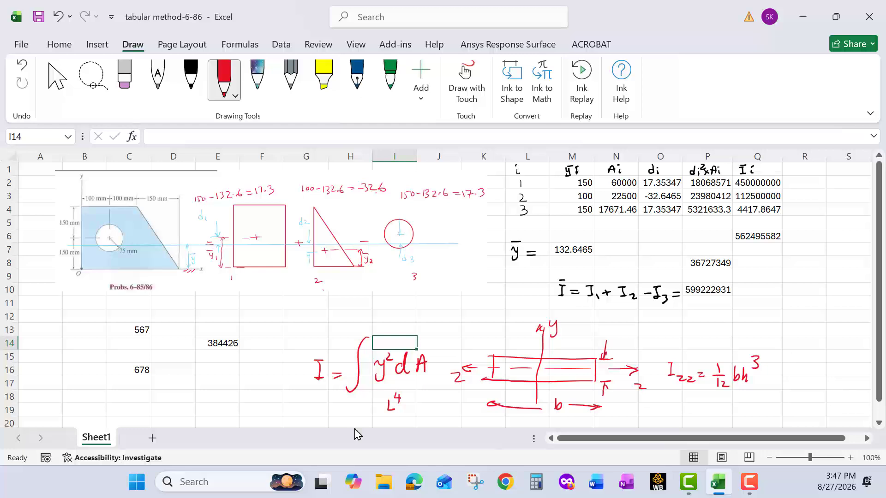
{"action": "left_click_drag", "start_coordinate": [613, 331], "coordinate": [618, 346]}
{"action": "left_click", "coordinate": [364, 425]}
{"action": "left_click", "coordinate": [364, 425]}
{"action": "left_click", "coordinate": [364, 425]}
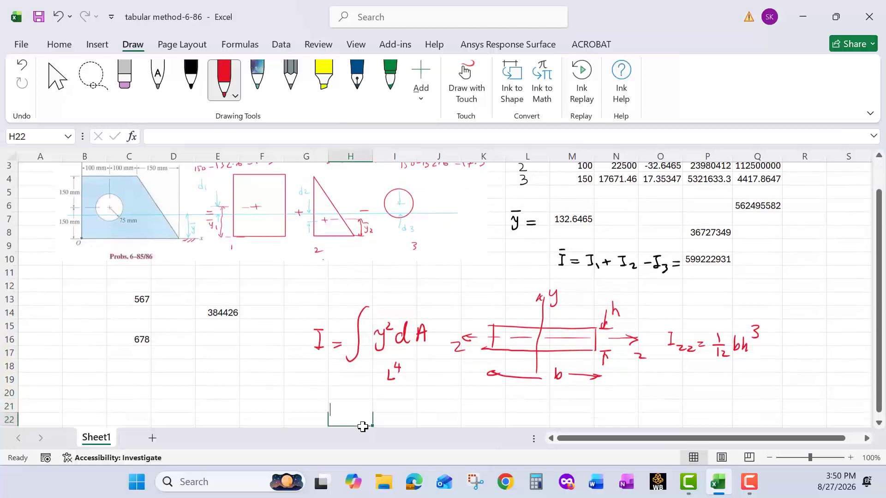
{"action": "left_click", "coordinate": [364, 425]}
{"action": "left_click", "coordinate": [364, 425]}
{"action": "left_click", "coordinate": [366, 398]}
{"action": "left_click", "coordinate": [475, 411]}
{"action": "left_click", "coordinate": [396, 397]}
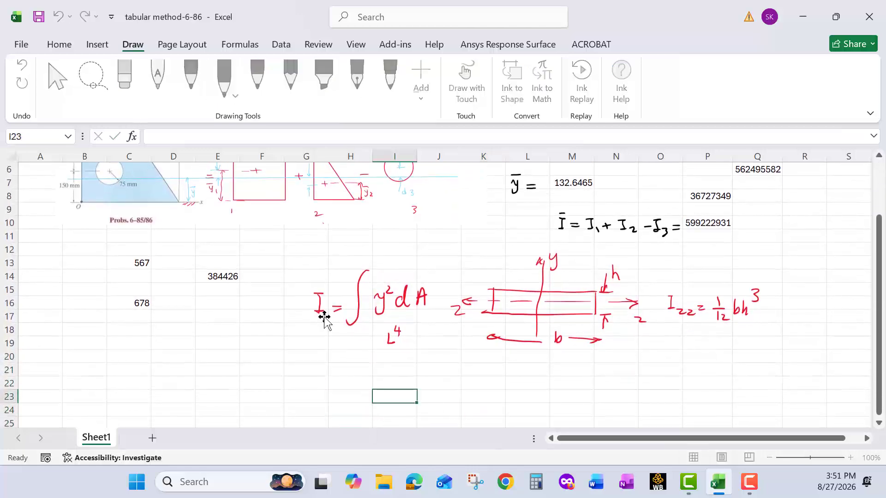
- Magnify the sheet to 130% and examine the total inertia formula in P10 and the composite-area picture
{"action": "scroll", "coordinate": [307, 247], "scroll_direction": "up", "scroll_amount": 3}
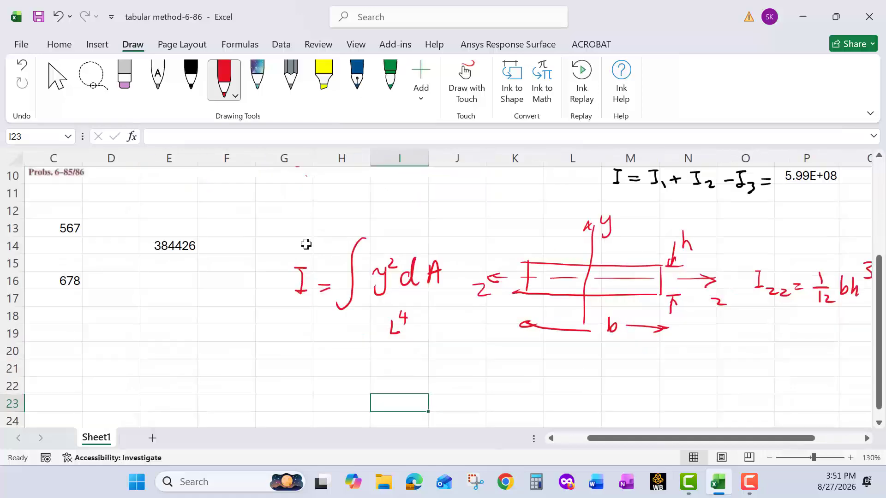
{"action": "left_click", "coordinate": [457, 297]}
{"action": "left_click", "coordinate": [811, 180]}
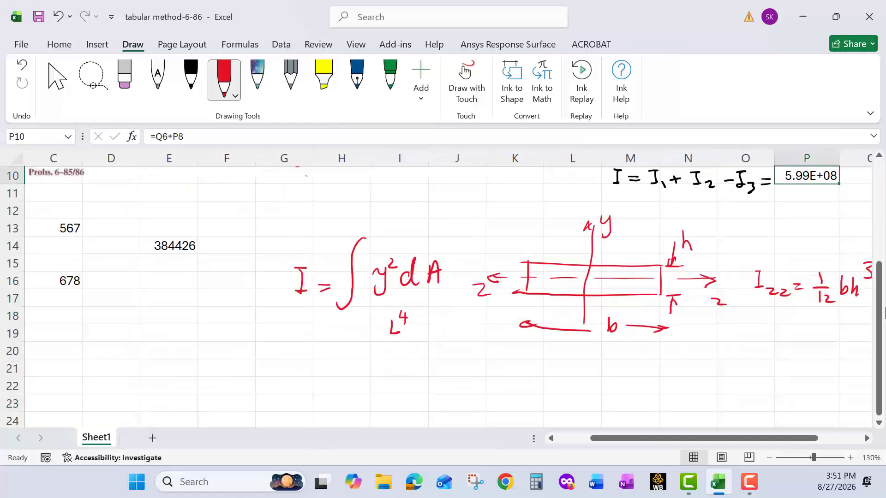
{"action": "left_click_drag", "start_coordinate": [880, 298], "coordinate": [880, 226]}
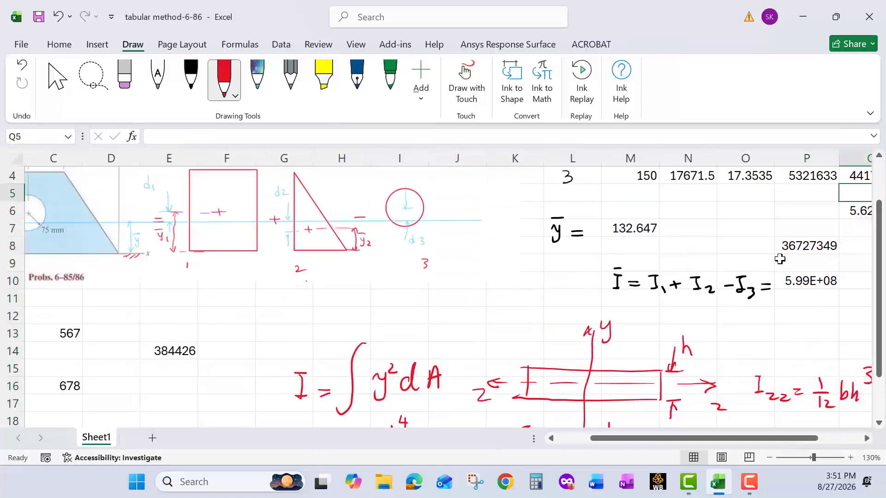
{"action": "left_click", "coordinate": [618, 422]}
{"action": "left_click_drag", "start_coordinate": [619, 443], "coordinate": [508, 444]}
{"action": "left_click", "coordinate": [461, 378]}
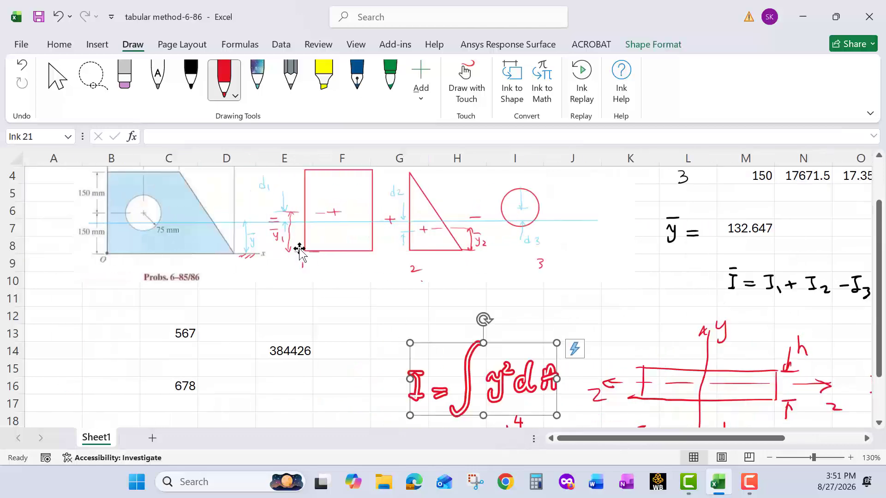
{"action": "left_click", "coordinate": [311, 253]}
{"action": "scroll", "coordinate": [348, 266], "scroll_direction": "up", "scroll_amount": 1}
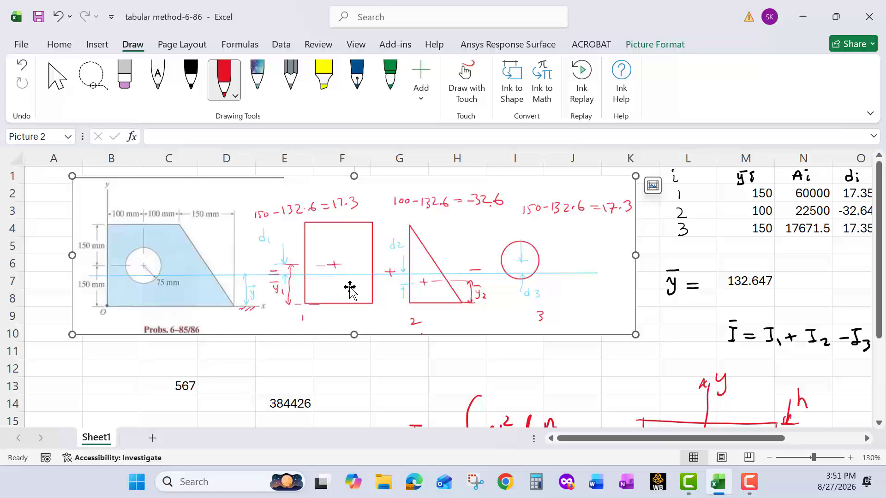
- Trace the d1 label and arrow of the rectangle and the d2 label and arrows of the triangle in red ink
{"action": "mouse_move", "coordinate": [264, 229]}
{"action": "left_mouse_down"}
{"action": "mouse_move", "coordinate": [284, 267]}
{"action": "mouse_move", "coordinate": [298, 264]}
{"action": "left_mouse_up"}
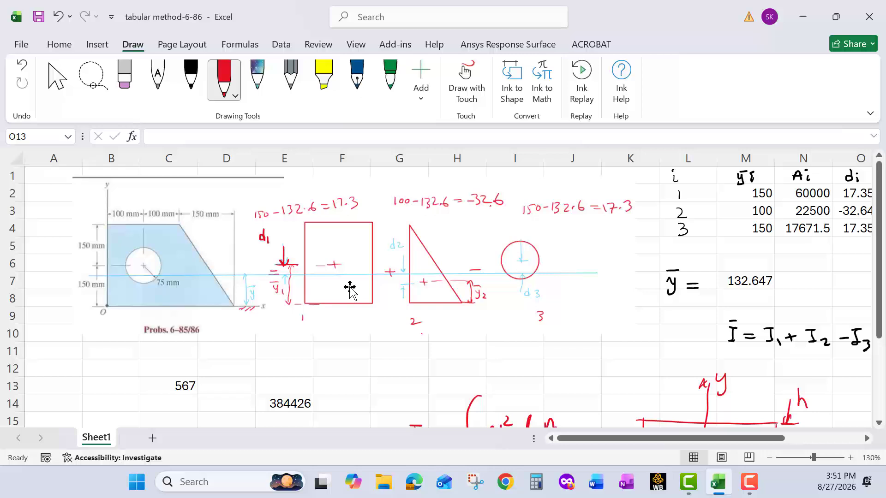
{"action": "left_click_drag", "start_coordinate": [420, 283], "coordinate": [403, 282]}
{"action": "left_click_drag", "start_coordinate": [403, 259], "coordinate": [403, 272]}
{"action": "left_click_drag", "start_coordinate": [395, 239], "coordinate": [395, 252]}
{"action": "left_click_drag", "start_coordinate": [394, 247], "coordinate": [404, 252]}
{"action": "left_click_drag", "start_coordinate": [401, 290], "coordinate": [403, 301]}
- Trace the circle's d3 label and arrows and the ȳ dimension beside the composite shape in red ink
{"action": "left_click_drag", "start_coordinate": [522, 257], "coordinate": [522, 265]}
{"action": "left_click_drag", "start_coordinate": [525, 275], "coordinate": [520, 292]}
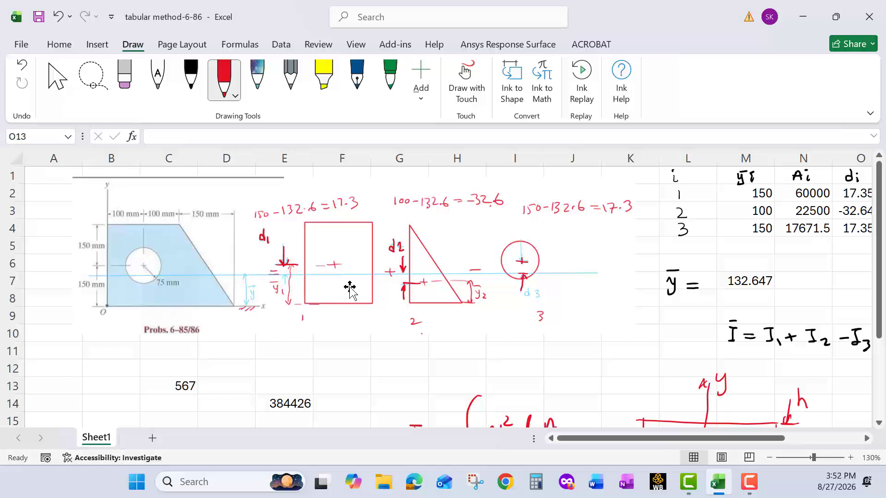
{"action": "left_click_drag", "start_coordinate": [524, 250], "coordinate": [523, 264]}
{"action": "left_click_drag", "start_coordinate": [528, 295], "coordinate": [534, 300]}
{"action": "left_click_drag", "start_coordinate": [241, 279], "coordinate": [244, 304]}
{"action": "left_click_drag", "start_coordinate": [251, 289], "coordinate": [253, 301]}
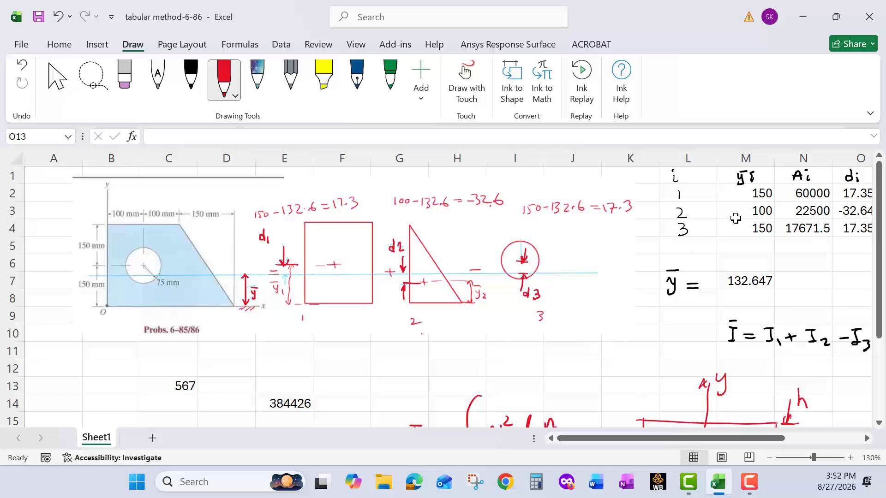
- Write the centroid formula y = (ȳ1A1 + ȳ2A2 − ȳ3A3) / (A1 + A2 − A3) in red ink above the integral
{"action": "left_click_drag", "start_coordinate": [763, 441], "coordinate": [819, 442]}
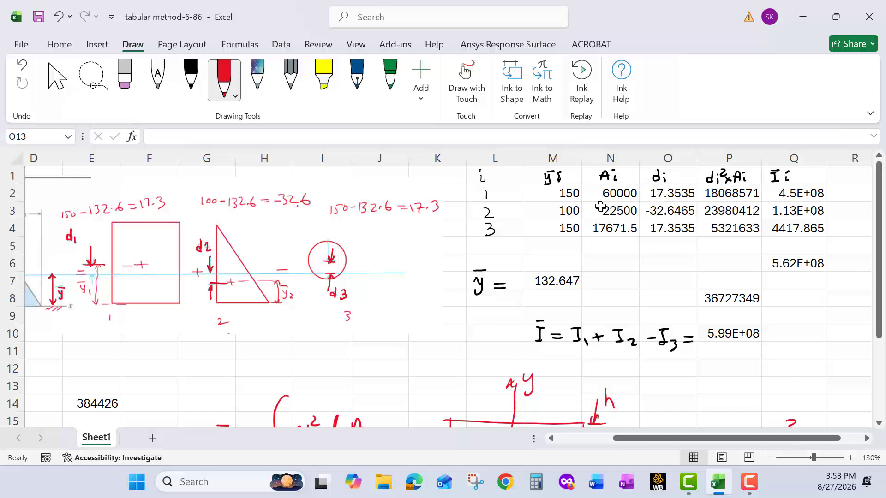
{"action": "scroll", "coordinate": [548, 211], "scroll_direction": "down", "scroll_amount": 2}
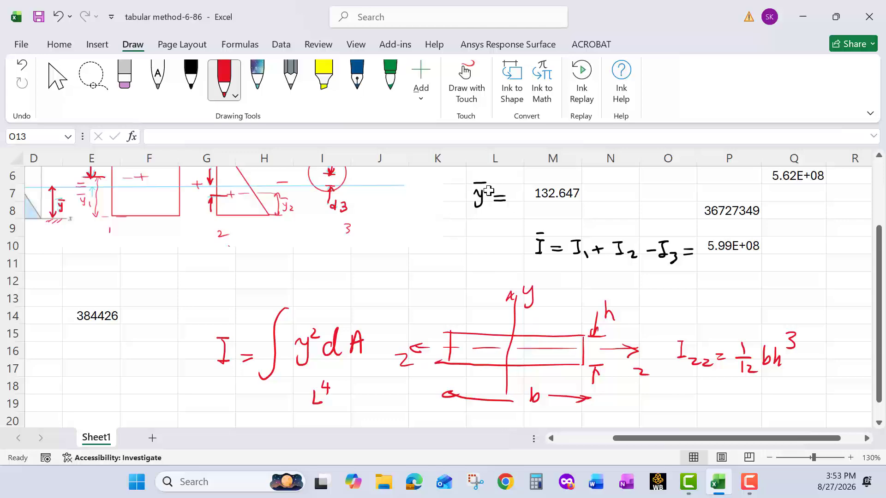
{"action": "scroll", "coordinate": [500, 208], "scroll_direction": "up", "scroll_amount": 2}
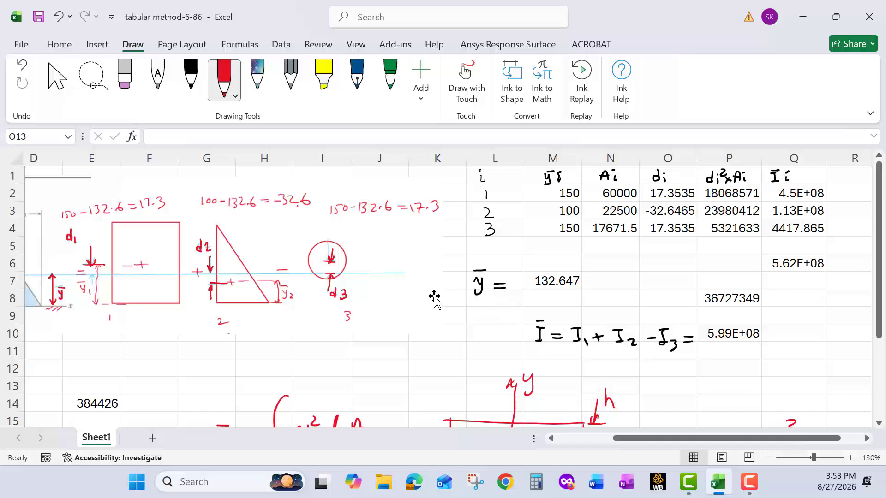
{"action": "scroll", "coordinate": [439, 298], "scroll_direction": "down", "scroll_amount": 2}
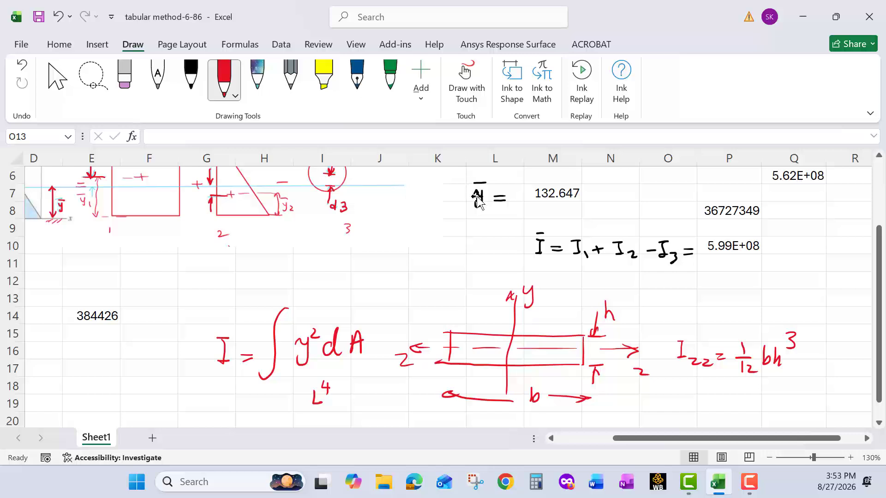
{"action": "left_click_drag", "start_coordinate": [623, 438], "coordinate": [553, 459]}
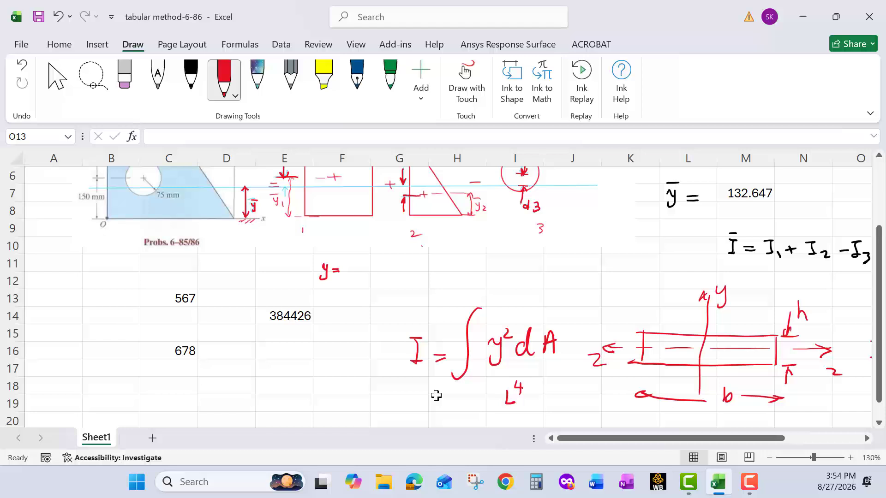
{"action": "left_click_drag", "start_coordinate": [352, 272], "coordinate": [520, 269]}
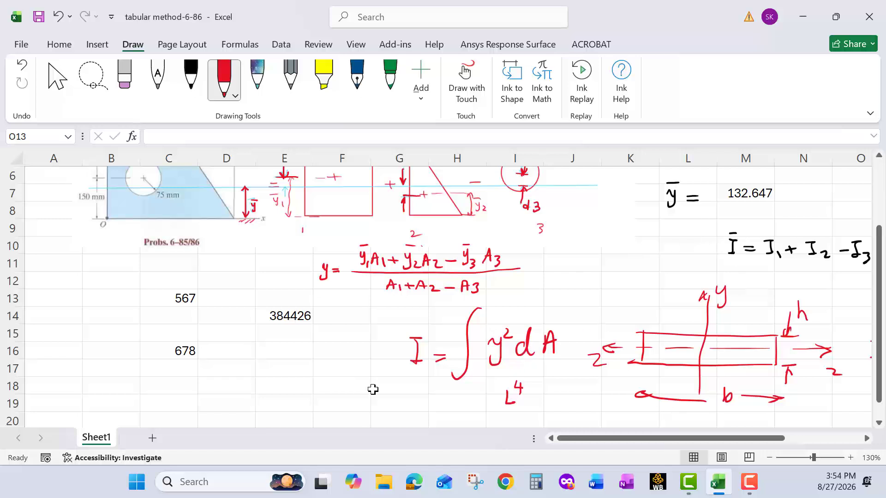
- Inspect the input values in C13 and C16 and the formula in E14 that uses them
{"action": "left_click", "coordinate": [180, 299]}
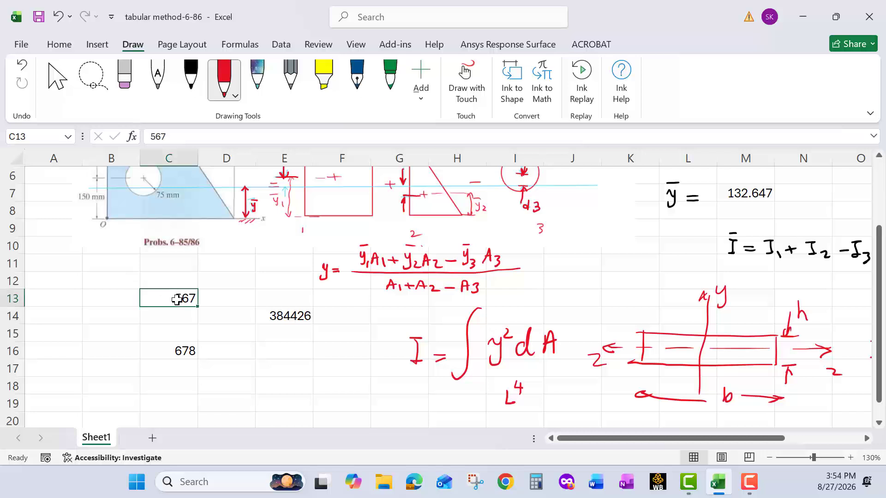
{"action": "left_click", "coordinate": [183, 351]}
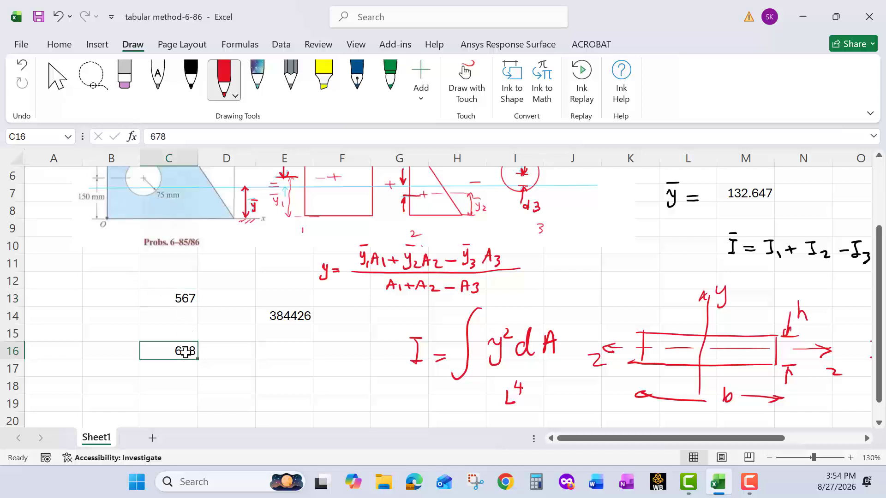
{"action": "left_click", "coordinate": [273, 316]}
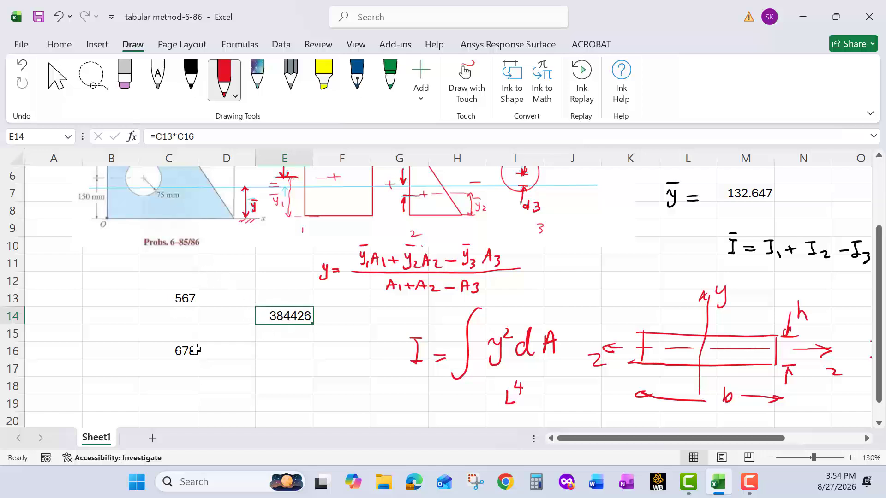
{"action": "left_click", "coordinate": [165, 136]}
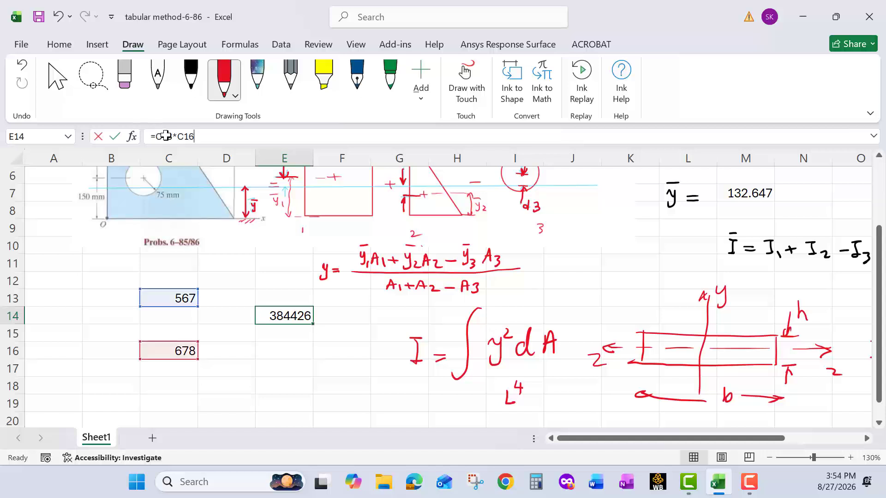
{"action": "left_click", "coordinate": [181, 300]}
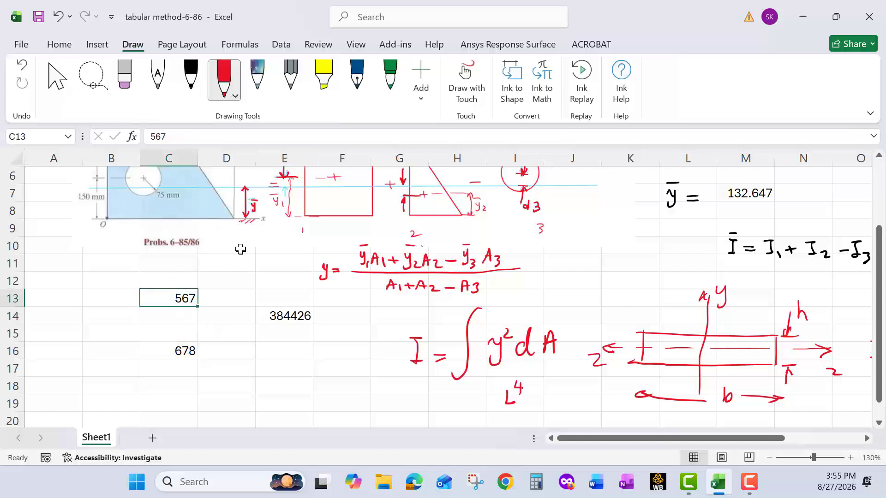
{"action": "double_click", "coordinate": [171, 140]}
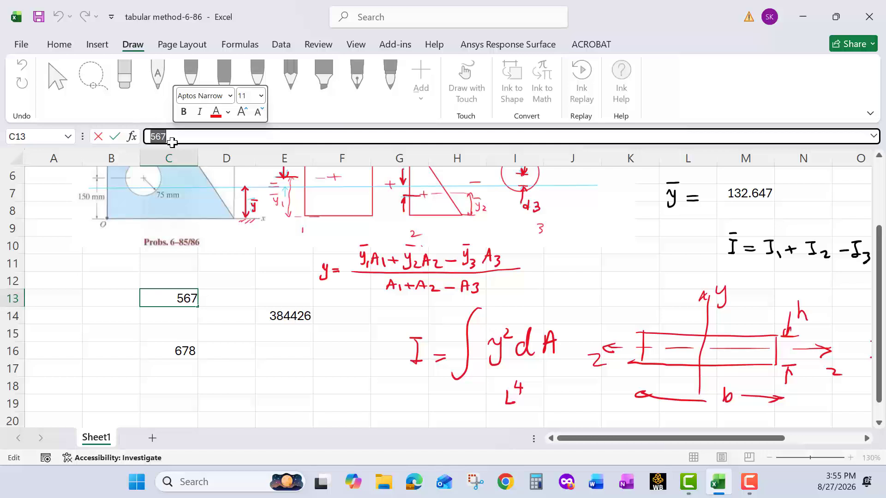
{"action": "type", "text": "="}
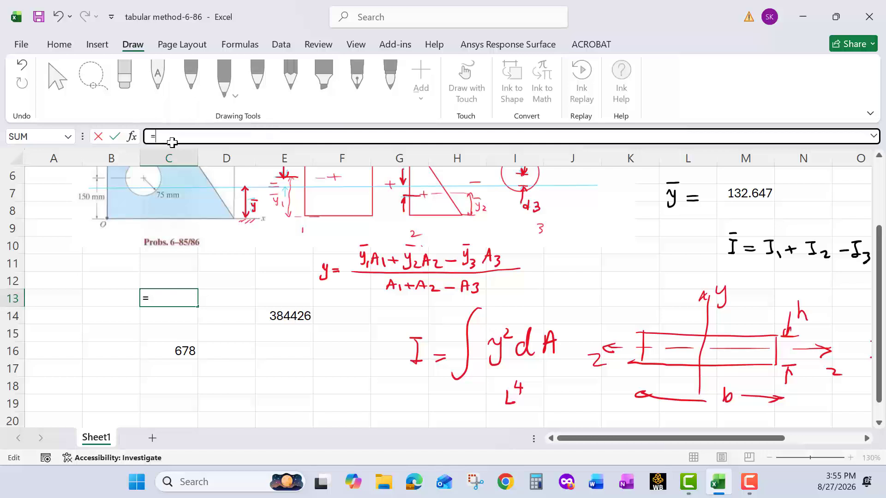
{"action": "left_click", "coordinate": [154, 298]}
{"action": "left_click", "coordinate": [102, 298]}
{"action": "left_click", "coordinate": [220, 314]}
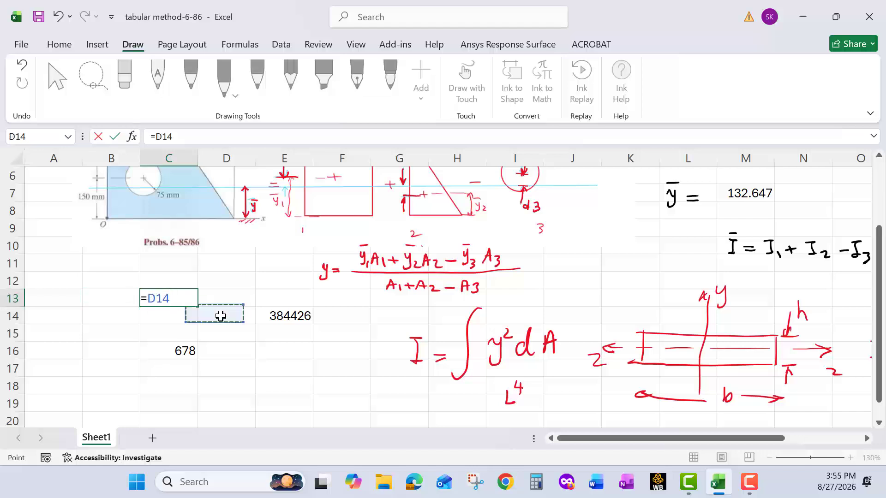
{"action": "double_click", "coordinate": [181, 298]}
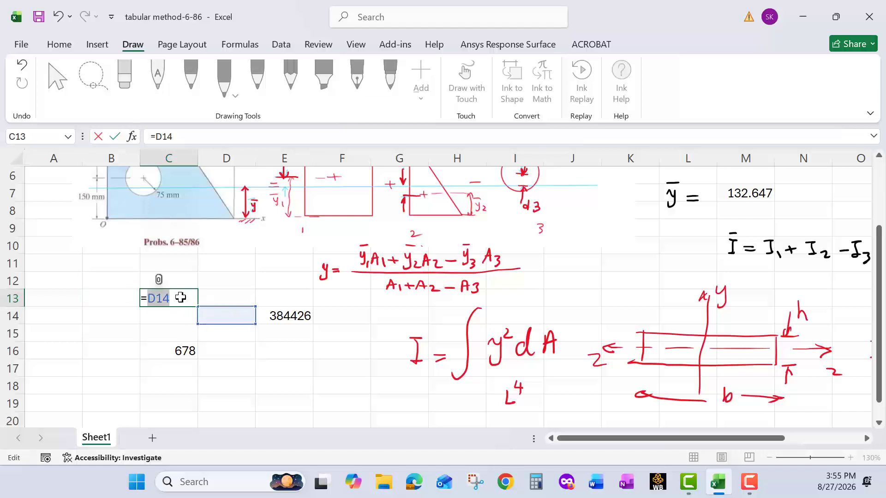
{"action": "key", "text": "Escape"}
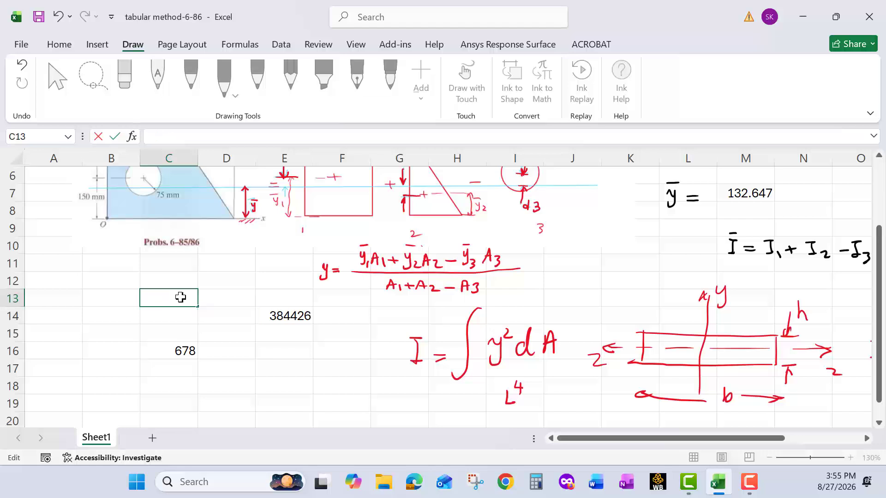
- Set cell C13 to 563 and check the dependent formula cell E14
{"action": "type", "text": "56"}
{"action": "key", "text": "Num_Lock"}
{"action": "type", "text": "3"}
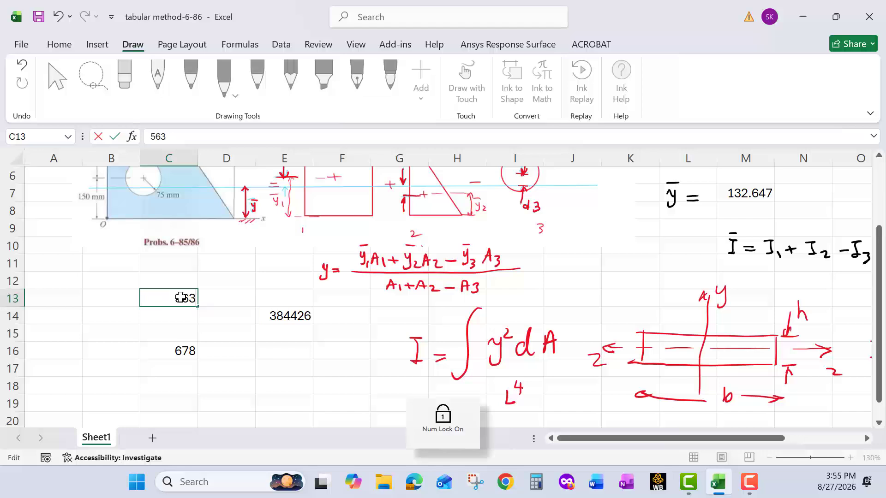
{"action": "left_click", "coordinate": [288, 315]}
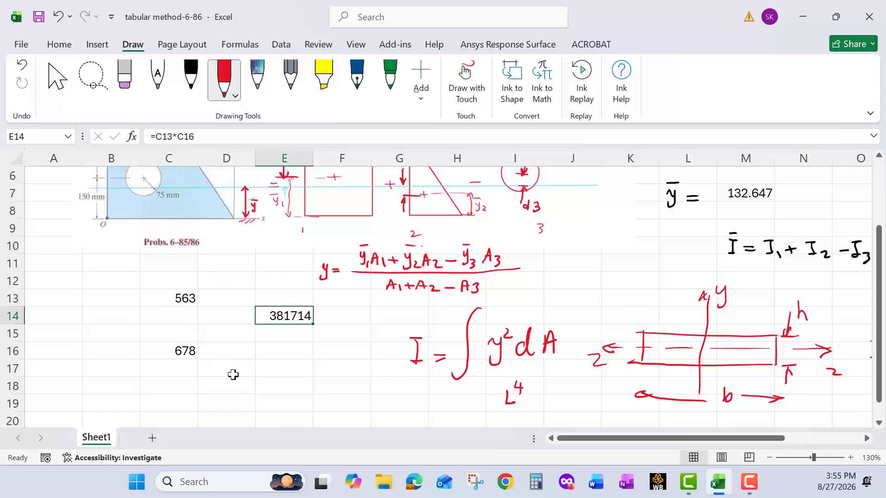
- Replace the formula in cell E14 with =C13+C16 so it adds the two input cells
{"action": "left_click_drag", "start_coordinate": [194, 136], "coordinate": [145, 129]}
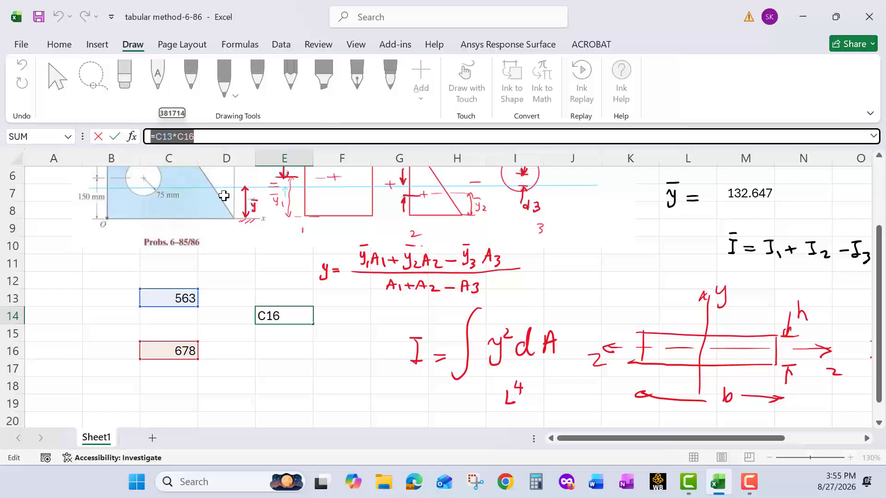
{"action": "type", "text": "="}
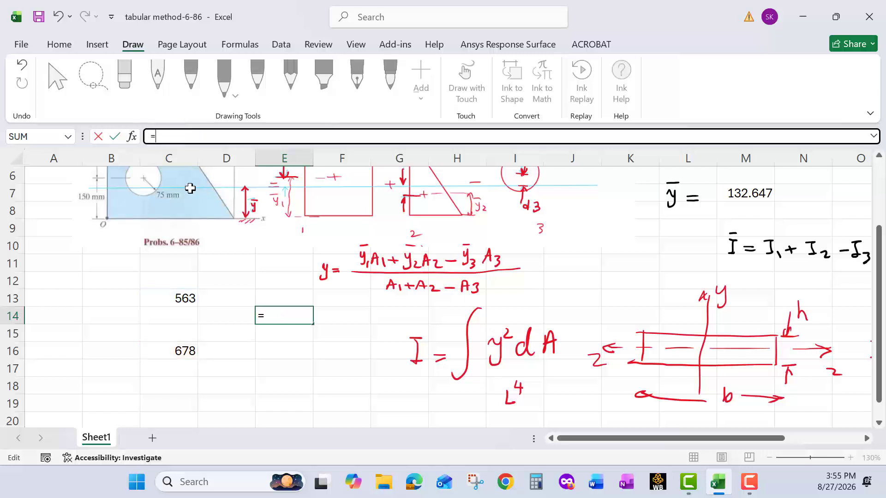
{"action": "left_click", "coordinate": [170, 297]}
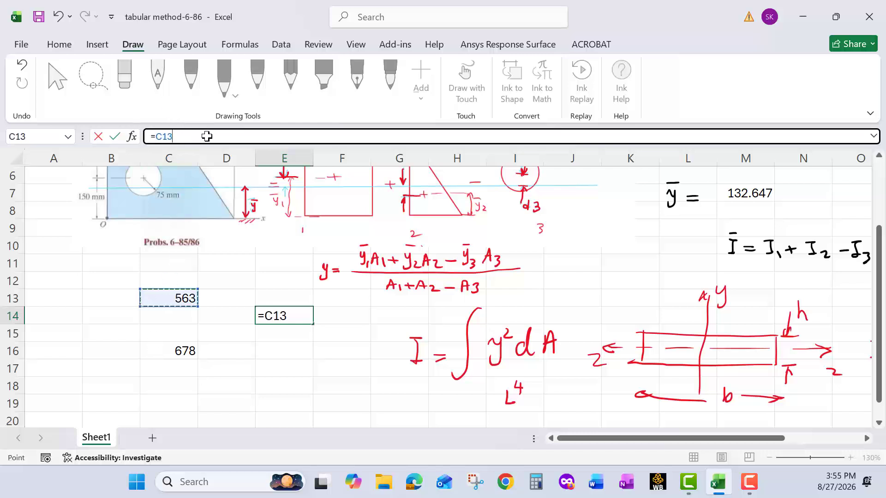
{"action": "type", "text": "+"}
{"action": "left_click", "coordinate": [181, 351]}
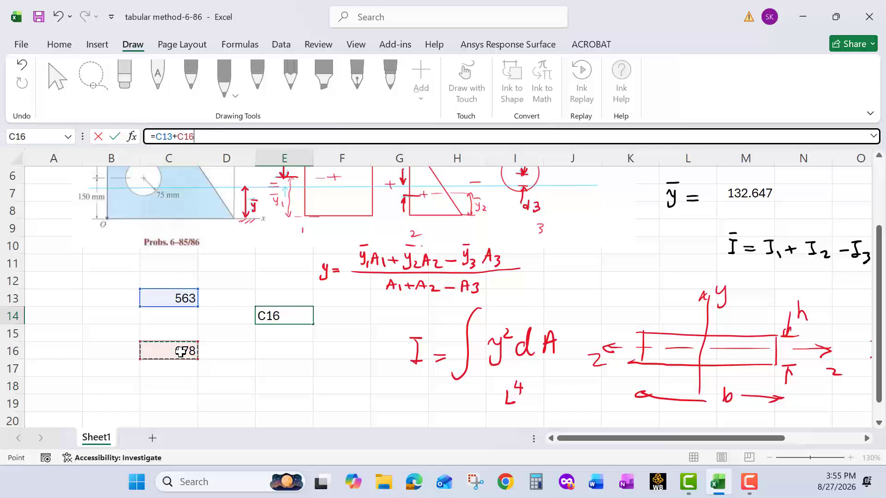
{"action": "left_click", "coordinate": [114, 136]}
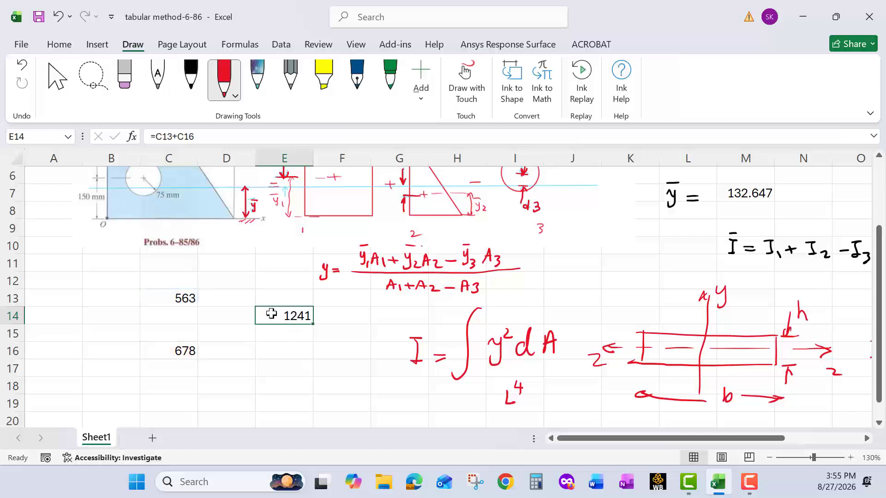
- Set cell C16 to 645654 to demonstrate that the sum in E14 depends on it
{"action": "left_click", "coordinate": [176, 351]}
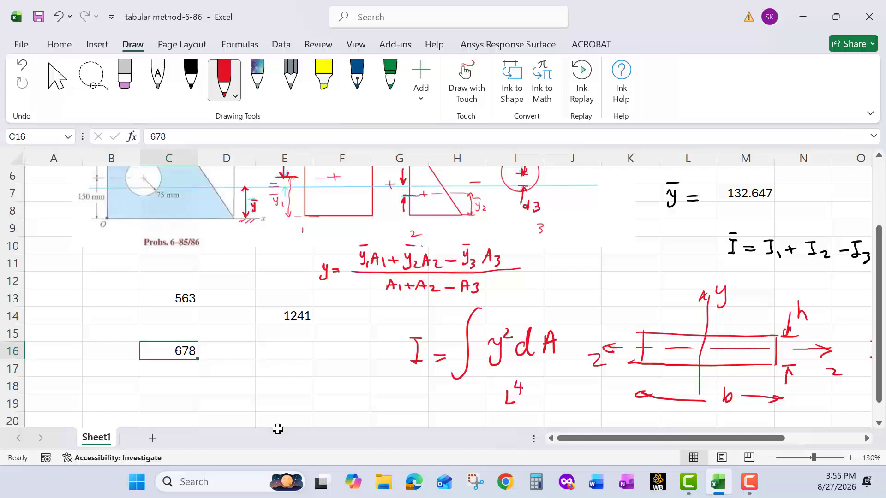
{"action": "type", "text": "645654"}
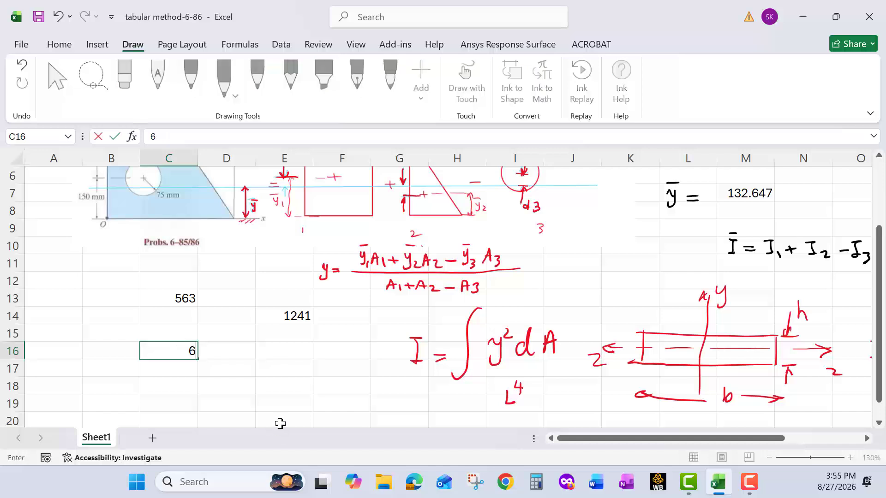
{"action": "key", "text": "Num_Lock"}
{"action": "left_click", "coordinate": [277, 408]}
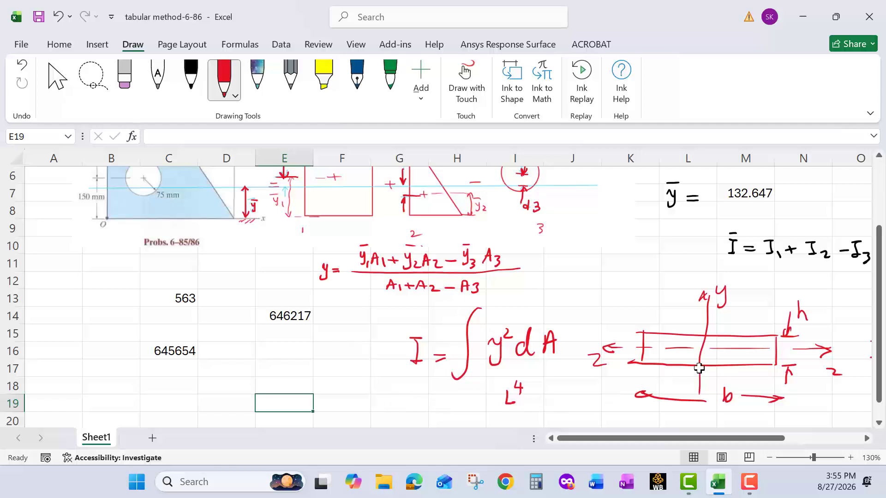
- Inspect the centroid formula in cell M7 beside the handwritten ȳ and the table cells it references
{"action": "scroll", "coordinate": [701, 365], "scroll_direction": "up", "scroll_amount": 2}
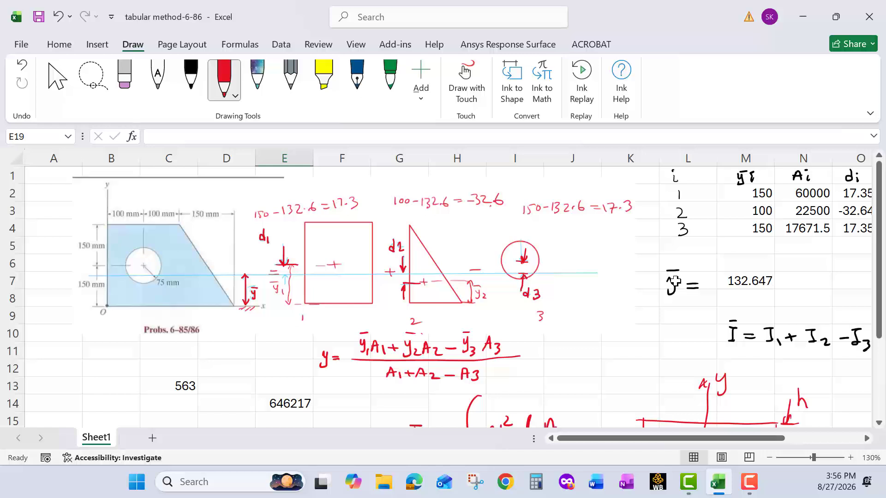
{"action": "left_click", "coordinate": [753, 282]}
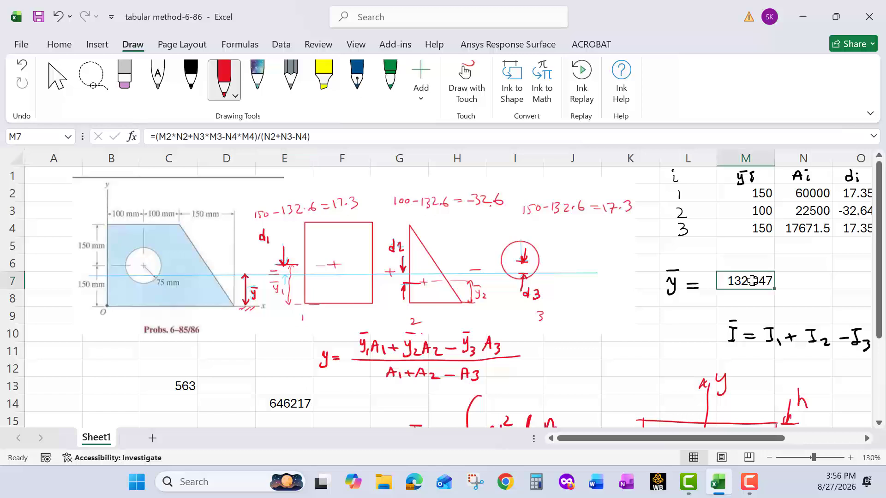
{"action": "left_click", "coordinate": [166, 135]}
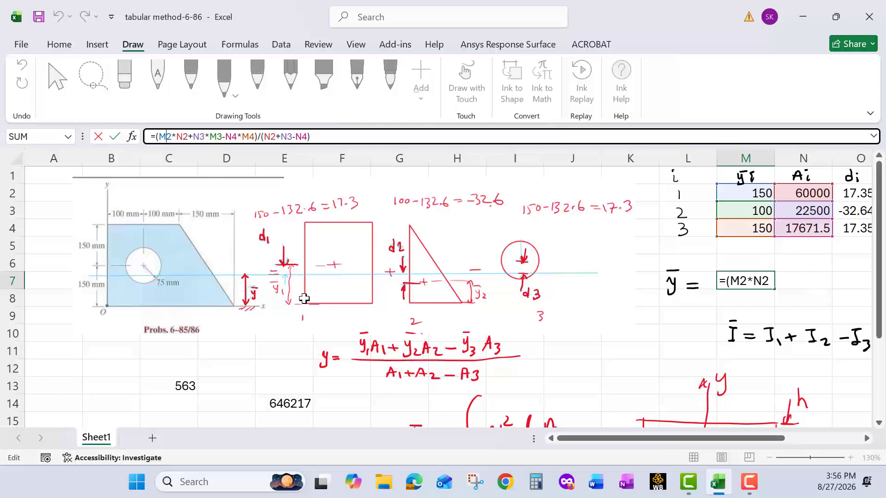
{"action": "left_click", "coordinate": [115, 136]}
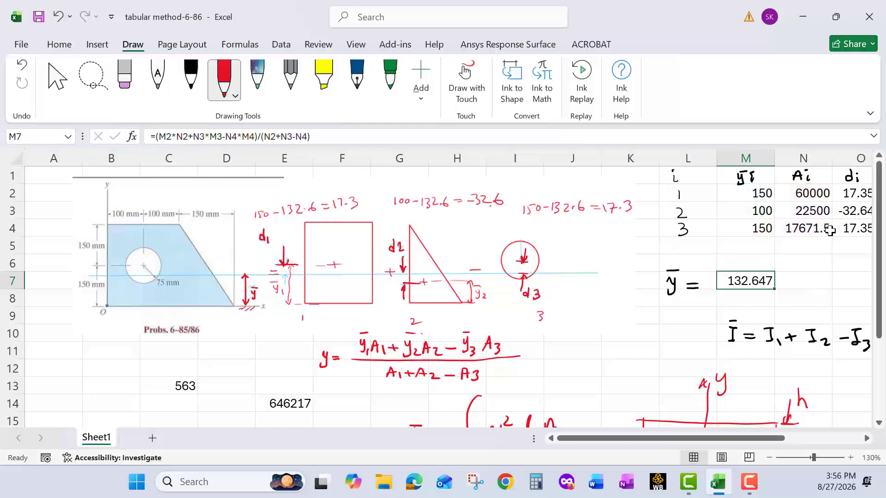
- Examine the rectangle's area formula in cell N2 of the Ai column
{"action": "left_click", "coordinate": [803, 196]}
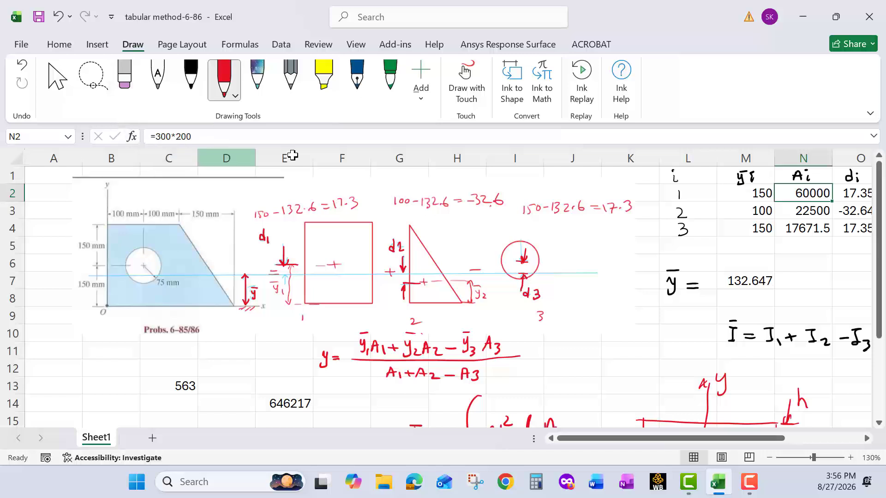
{"action": "left_click", "coordinate": [232, 134]}
{"action": "left_click", "coordinate": [115, 137]}
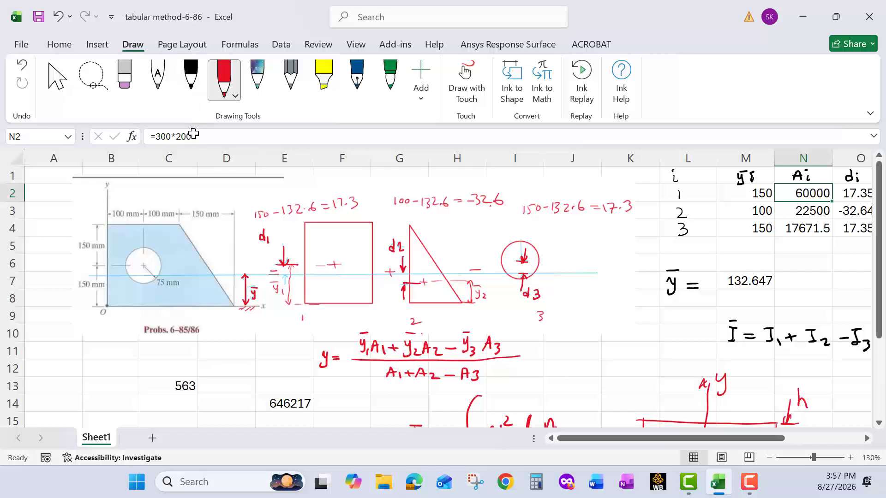
{"action": "left_click", "coordinate": [156, 134]}
{"action": "left_click", "coordinate": [115, 136]}
- Review how the ȳ formula in M7 combines the ȳi and Ai values of all three shapes
{"action": "left_click", "coordinate": [735, 283]}
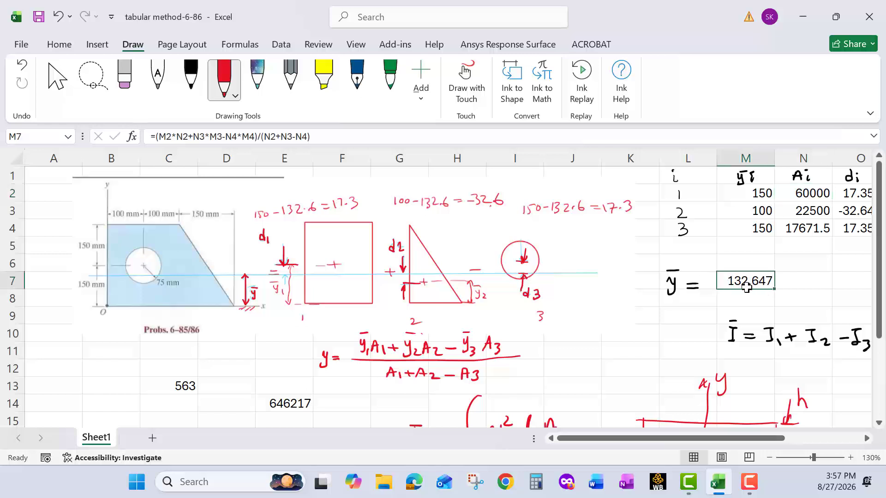
{"action": "left_click", "coordinate": [155, 134]}
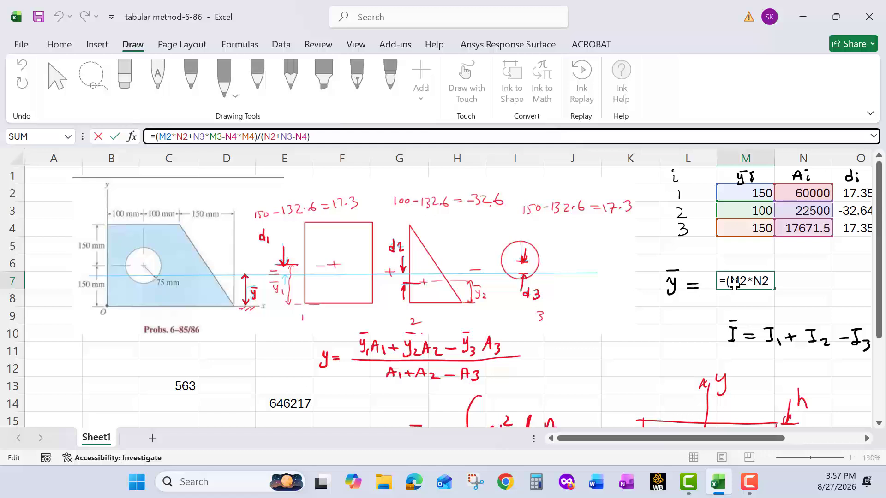
{"action": "left_click", "coordinate": [114, 136]}
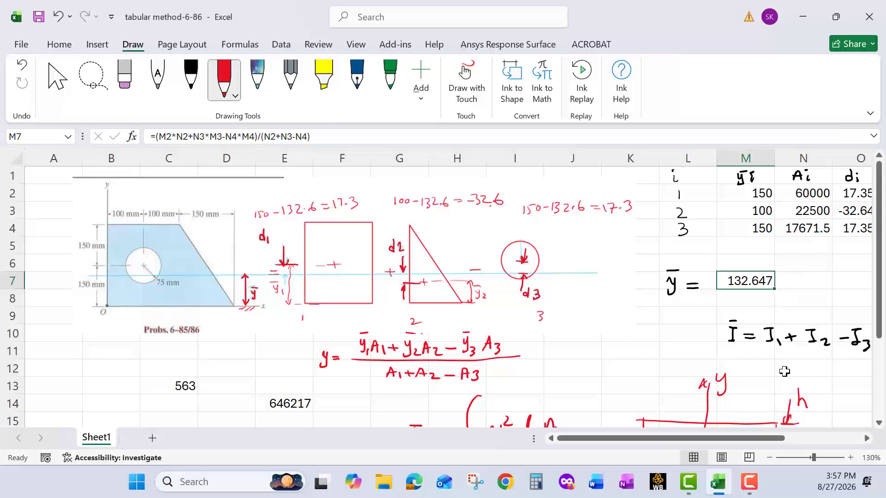
{"action": "left_click_drag", "start_coordinate": [766, 437], "coordinate": [787, 438]}
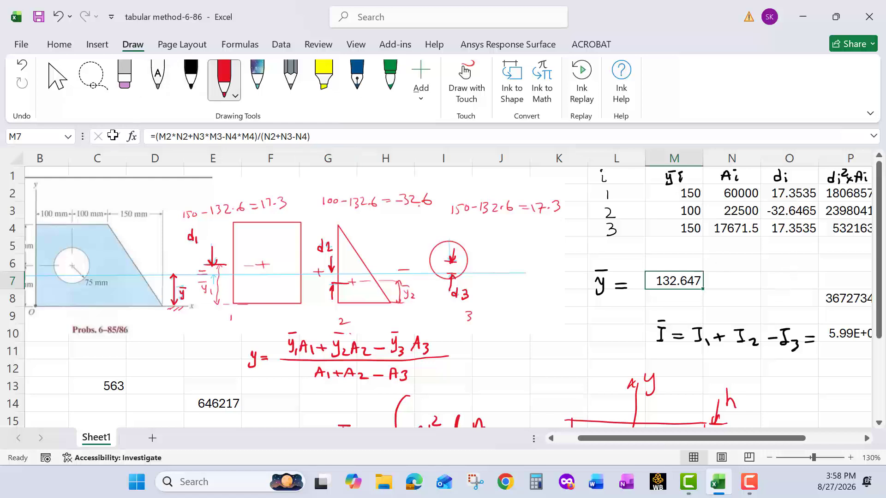
{"action": "left_click", "coordinate": [319, 134]}
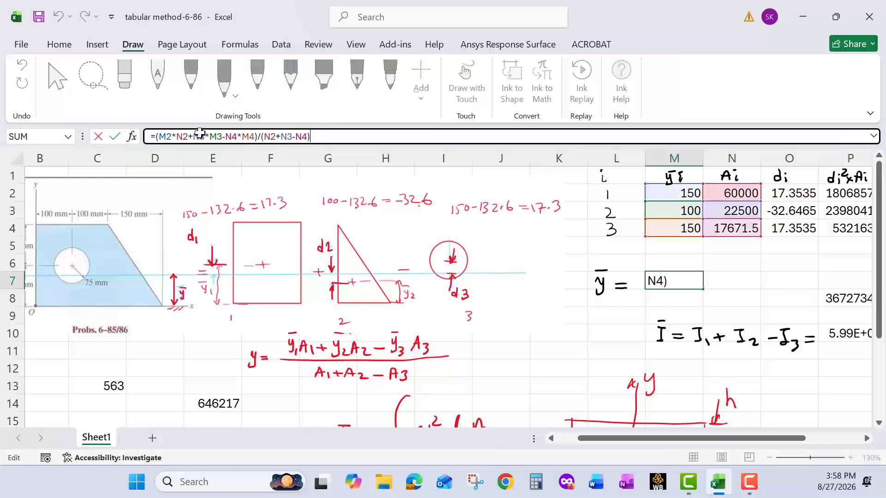
{"action": "left_click", "coordinate": [115, 135]}
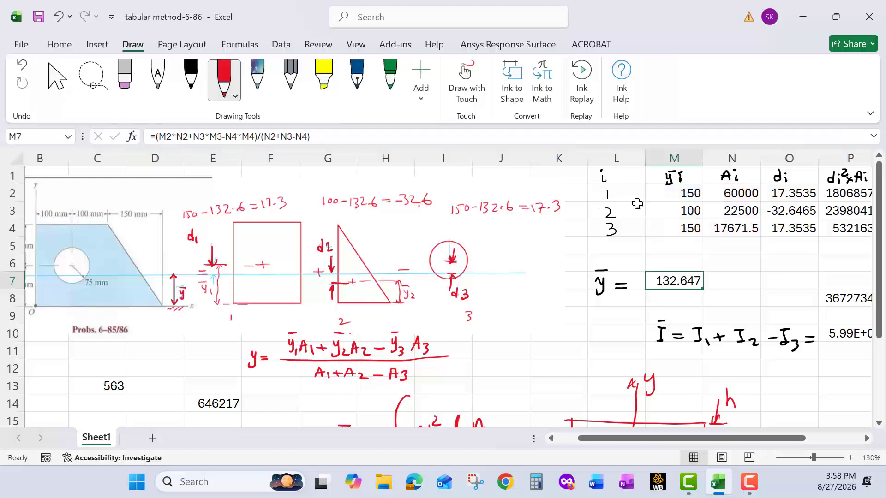
- Inspect the di distance formulas in O2 and O3 and their references to the ȳi values and M7
{"action": "left_click", "coordinate": [787, 193]}
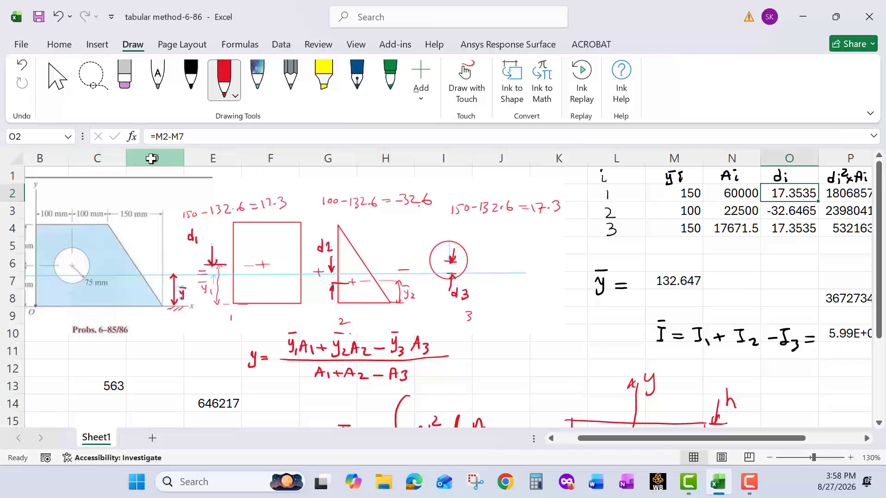
{"action": "left_click", "coordinate": [174, 137]}
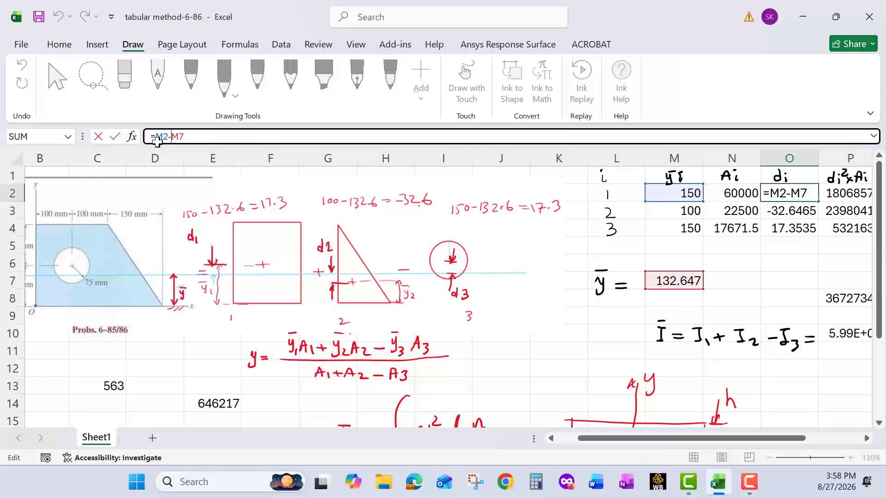
{"action": "left_click", "coordinate": [113, 135]}
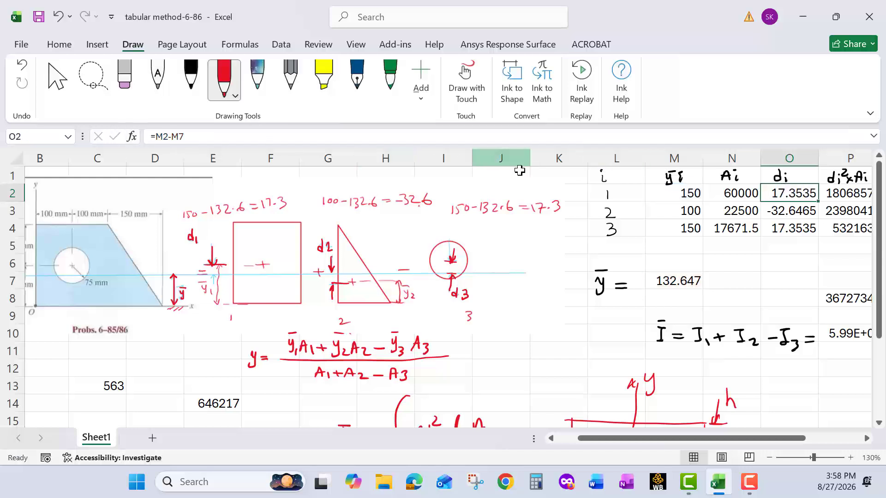
{"action": "left_click", "coordinate": [789, 210]}
{"action": "left_click", "coordinate": [190, 138]}
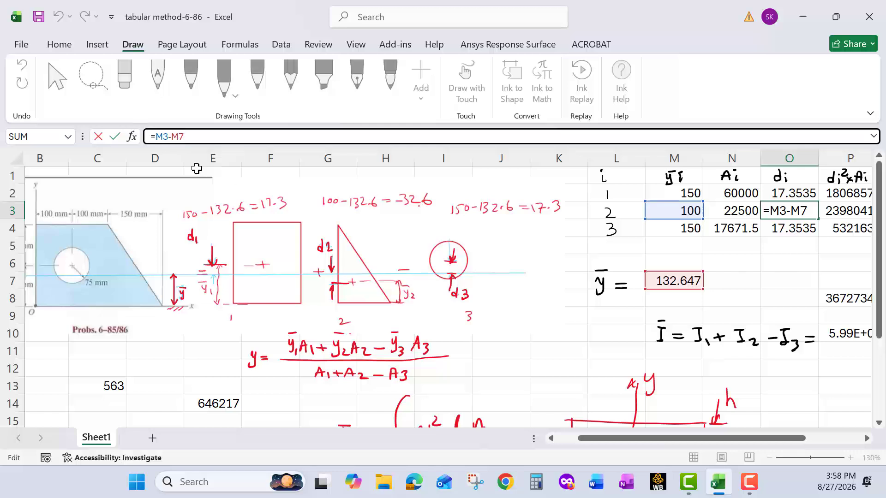
{"action": "left_click", "coordinate": [115, 137]}
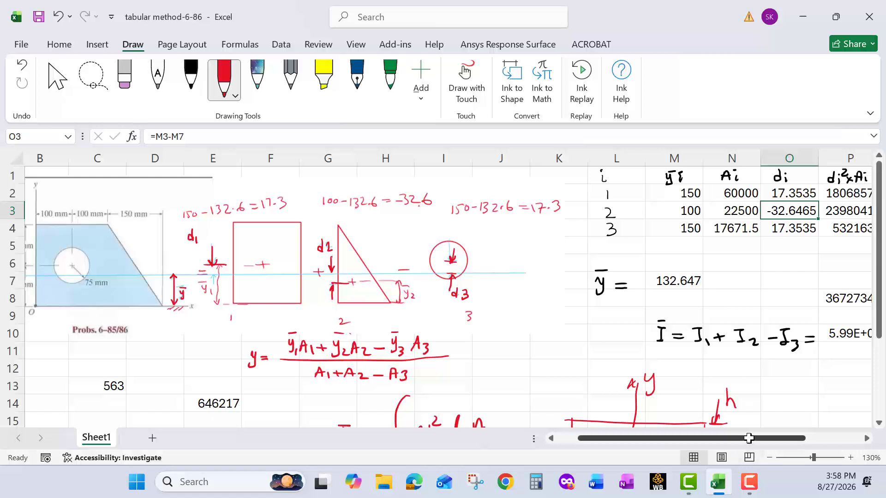
- Inspect the di²×Ai formula in cell P2 and the distance and area cells it references
{"action": "left_click_drag", "start_coordinate": [749, 438], "coordinate": [772, 438]}
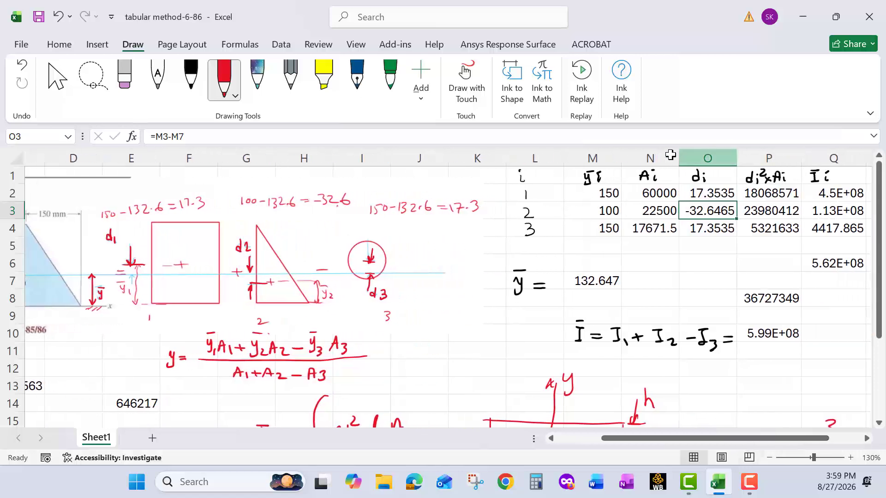
{"action": "left_click", "coordinate": [768, 193]}
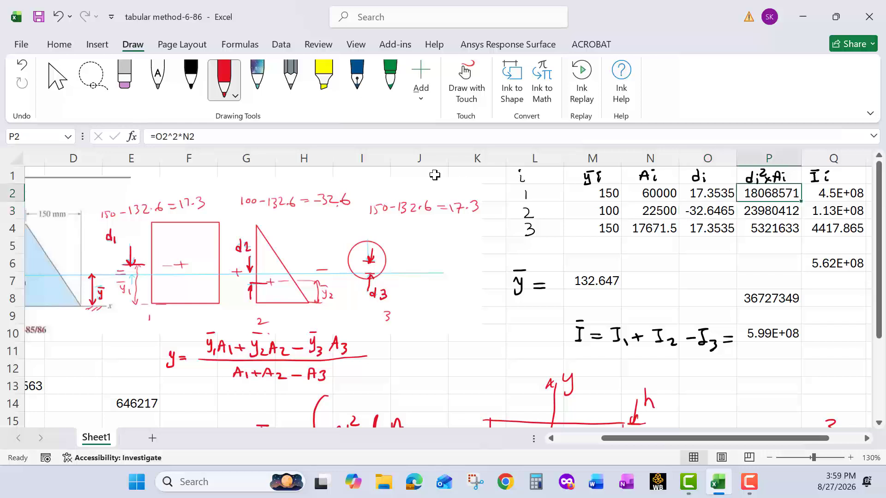
{"action": "left_click", "coordinate": [161, 137]}
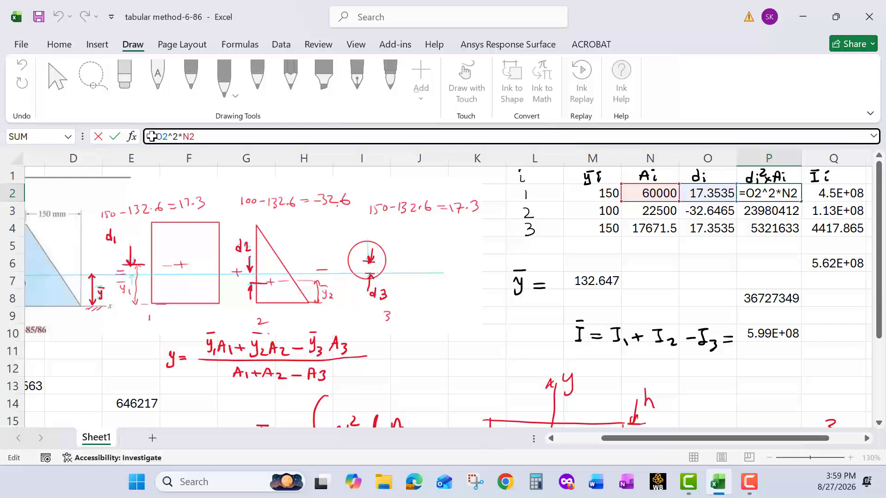
{"action": "left_click", "coordinate": [113, 134]}
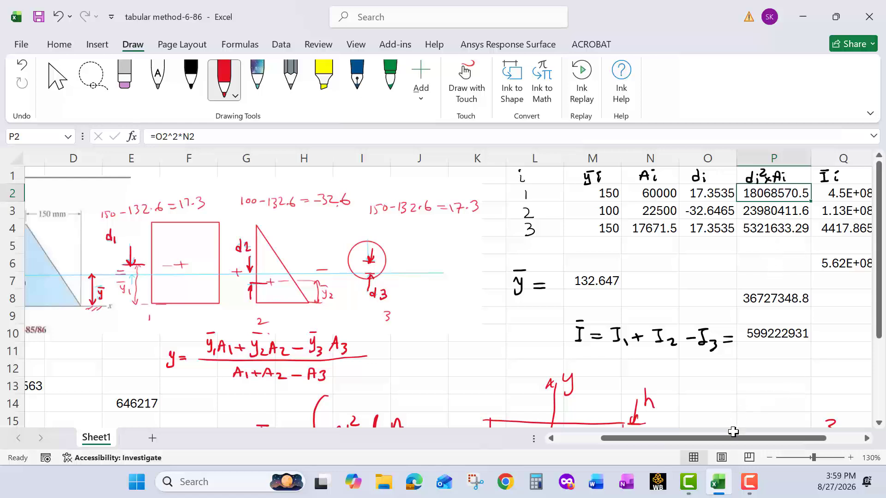
- Examine the Ii moment of inertia formulas for the rectangle in Q2 and the triangle in Q3
{"action": "left_click_drag", "start_coordinate": [733, 432], "coordinate": [757, 434]}
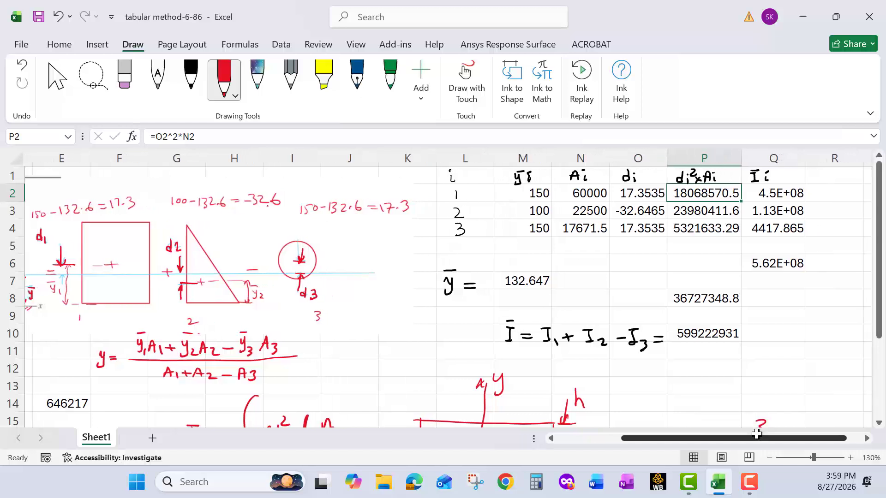
{"action": "left_click", "coordinate": [821, 368]}
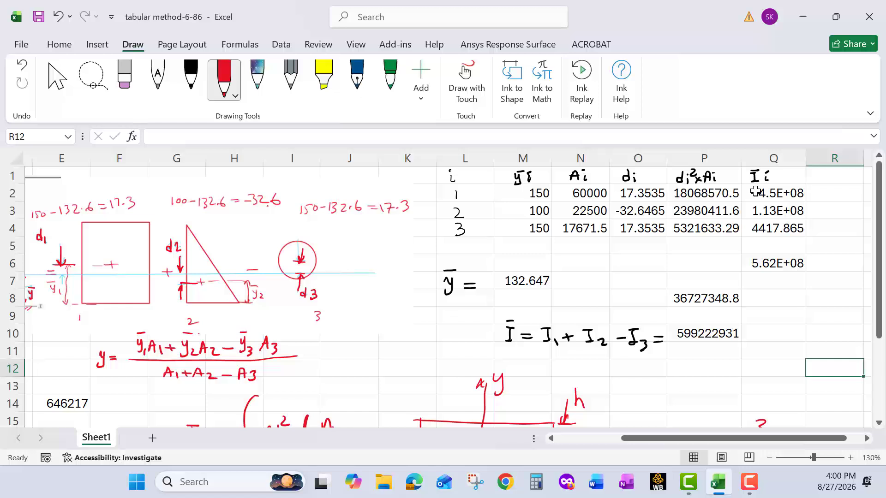
{"action": "left_click", "coordinate": [772, 193]}
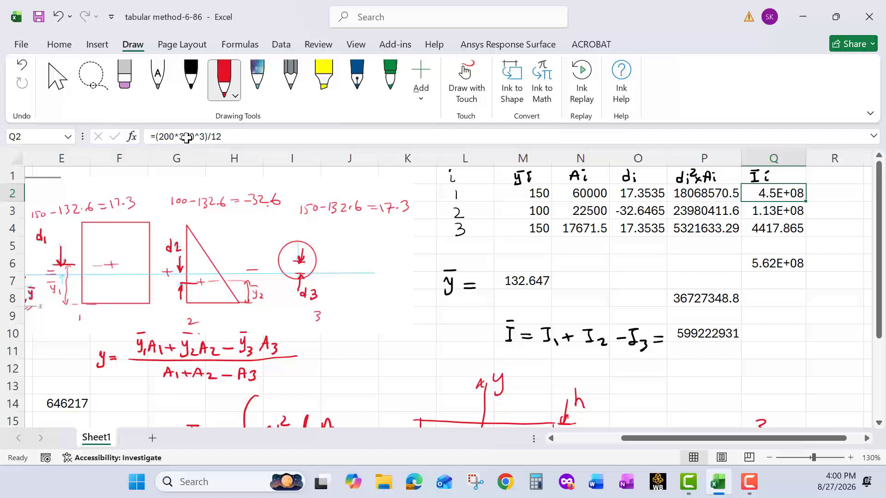
{"action": "left_click", "coordinate": [241, 136]}
{"action": "left_click", "coordinate": [115, 136]}
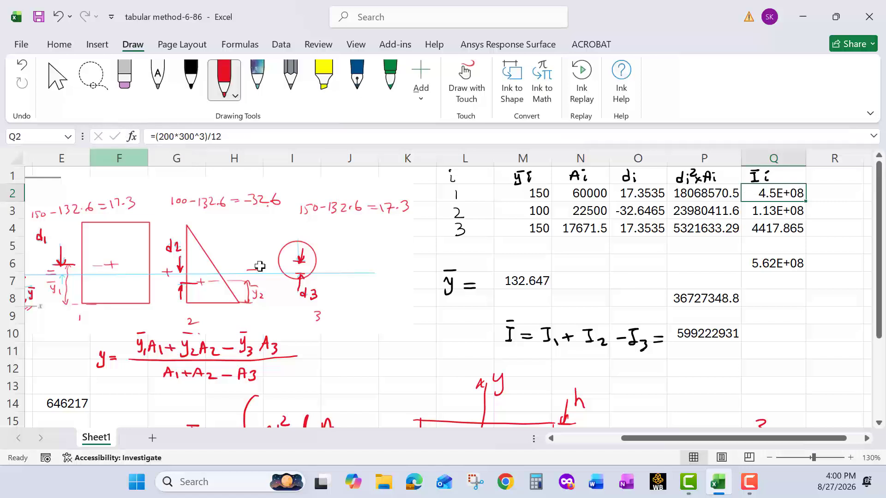
{"action": "left_click", "coordinate": [759, 214]}
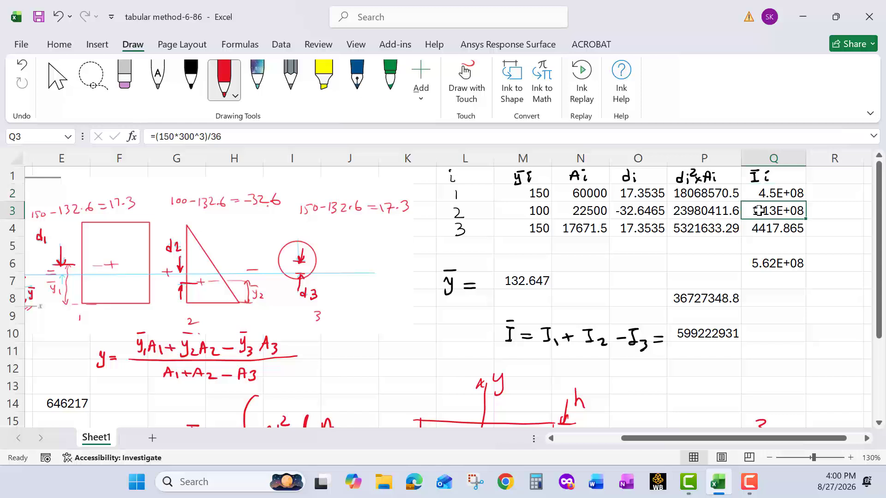
{"action": "left_click", "coordinate": [228, 137]}
{"action": "key", "text": "Escape"}
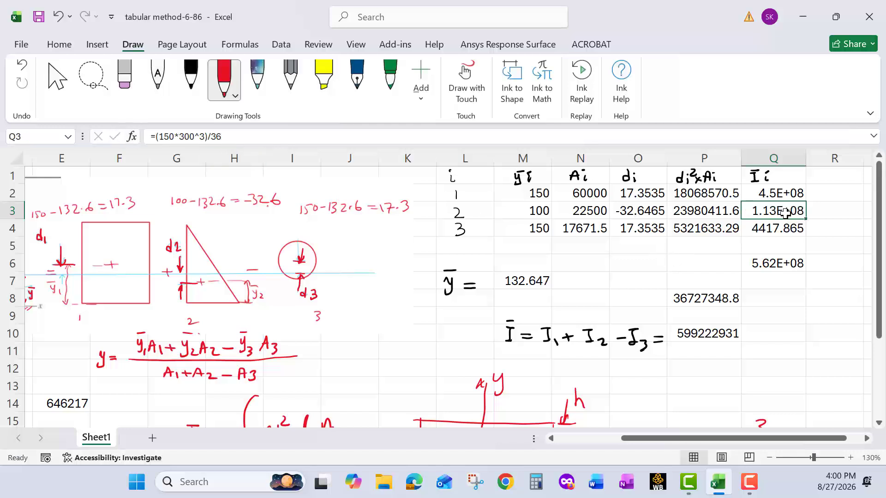
- Correct the circle's moment of inertia formula in Q4 to =(PI()*75^4)/4, raising the radius to the fourth power
{"action": "left_click", "coordinate": [767, 226]}
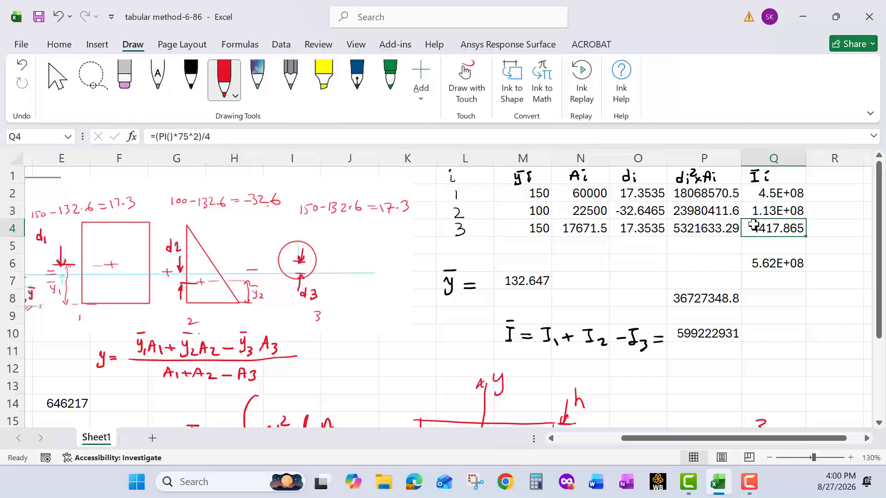
{"action": "left_click", "coordinate": [192, 136]}
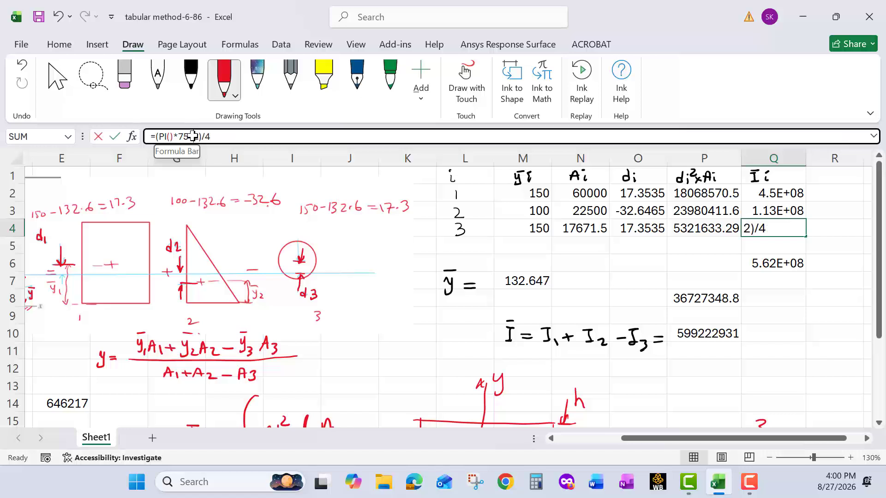
{"action": "double_click", "coordinate": [197, 136]}
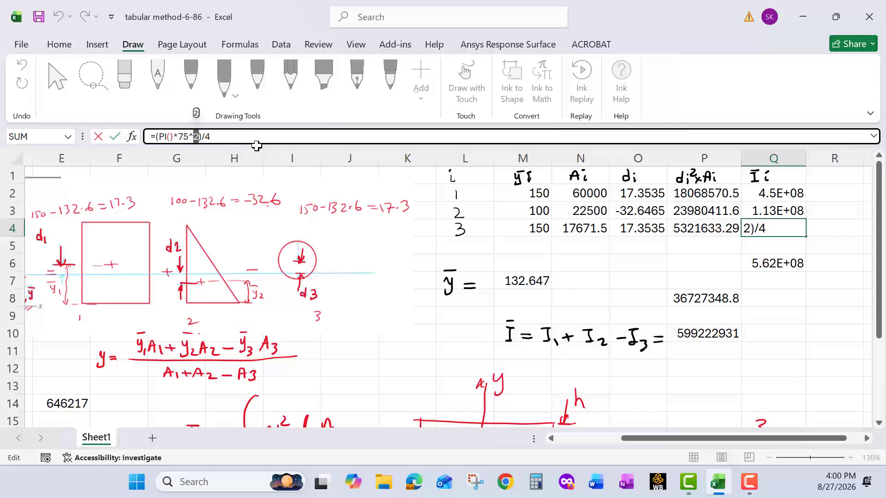
{"action": "type", "text": "4"}
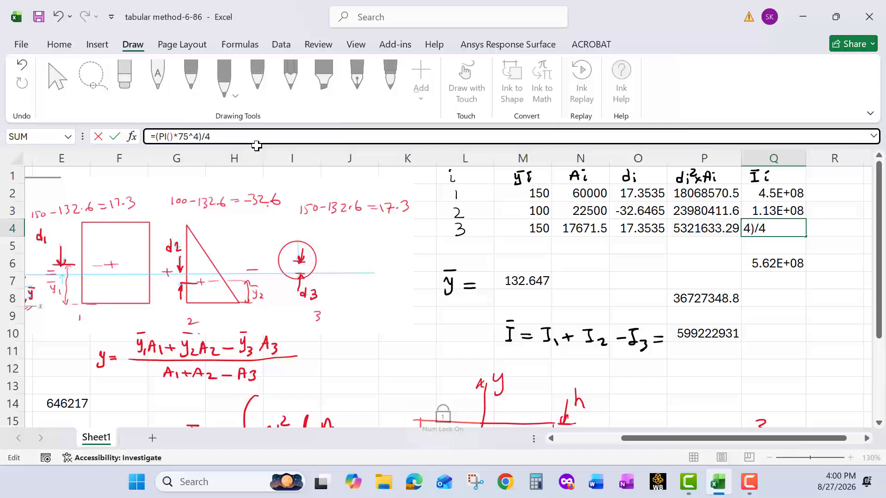
{"action": "key", "text": "Num_Lock"}
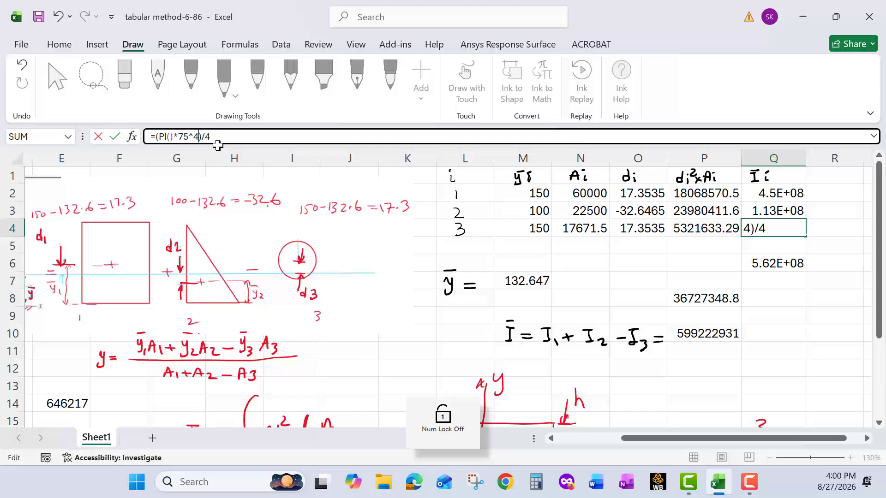
{"action": "left_click", "coordinate": [115, 136]}
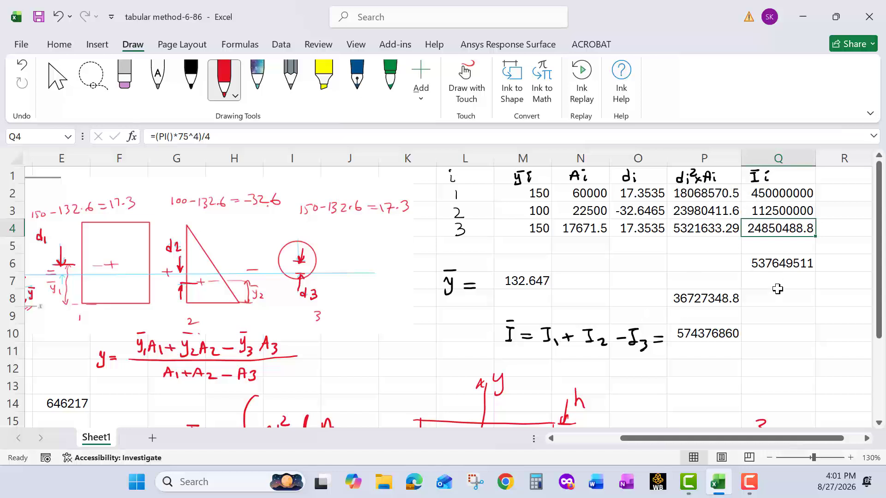
- Inspect the Ii summation formula in Q6 and the di²×Ai summation formula in P8, including the cells each references
{"action": "left_click", "coordinate": [784, 264]}
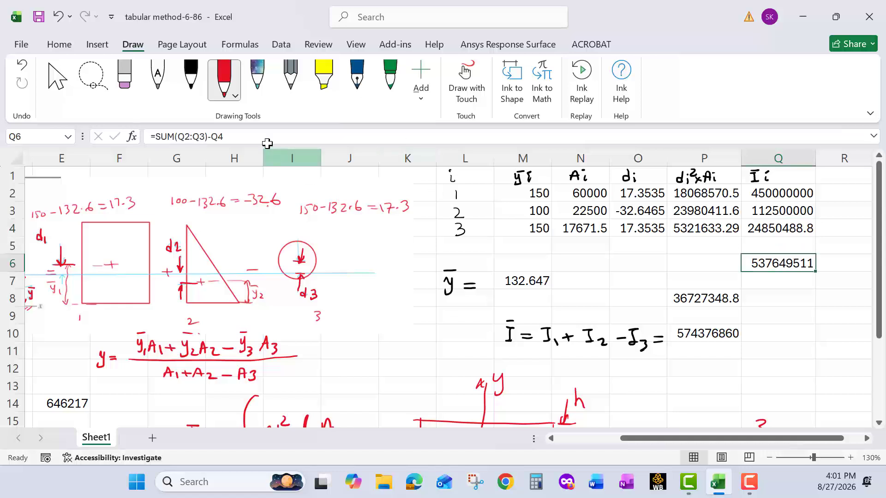
{"action": "left_click", "coordinate": [223, 136]}
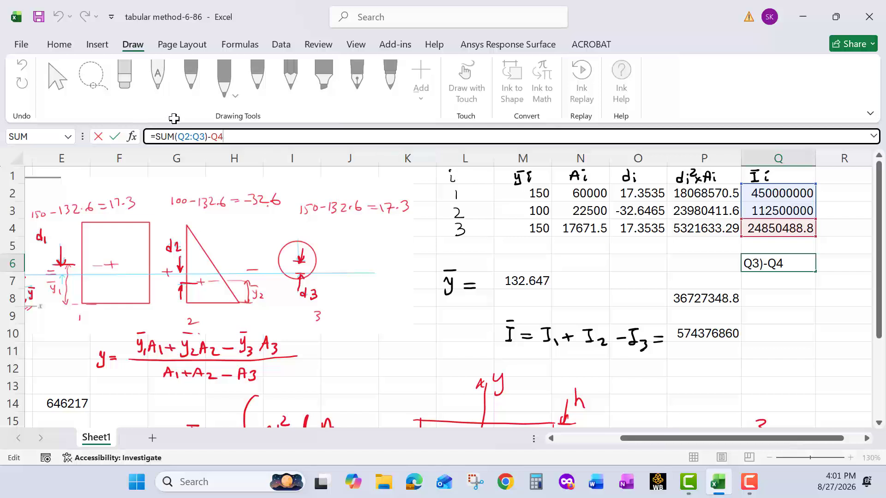
{"action": "left_click", "coordinate": [115, 136]}
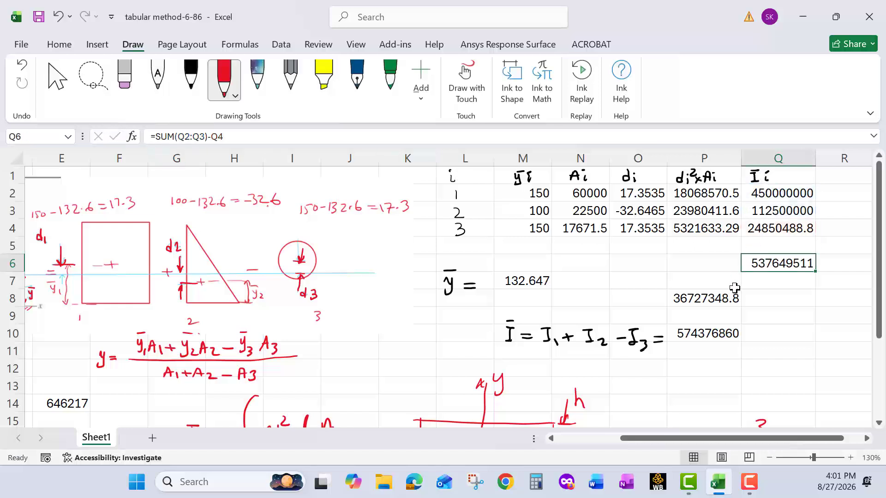
{"action": "left_click", "coordinate": [711, 300]}
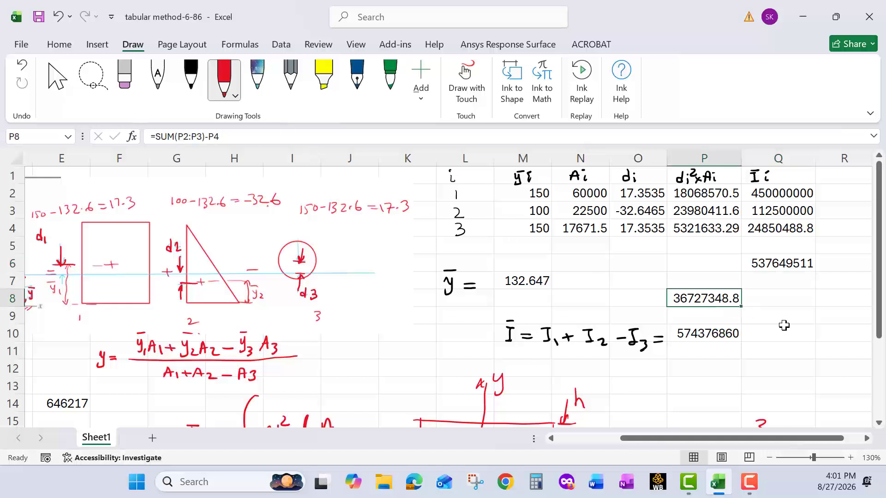
{"action": "left_click", "coordinate": [189, 136]}
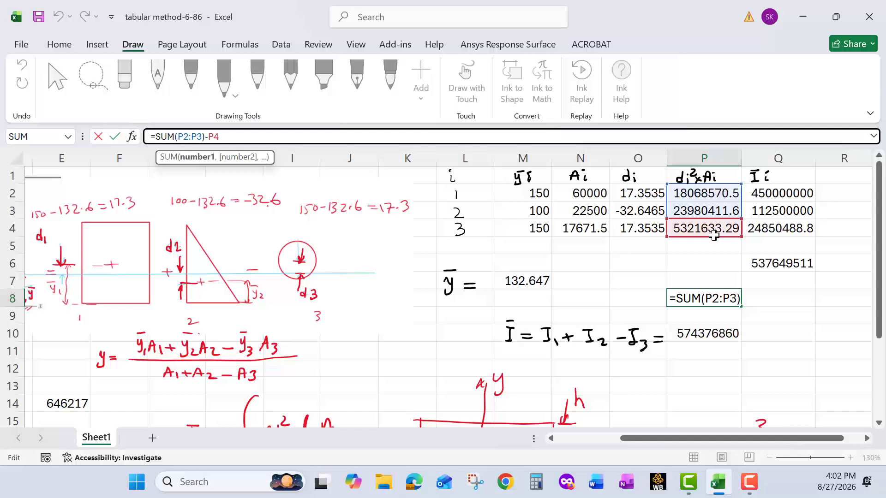
{"action": "left_click", "coordinate": [818, 324]}
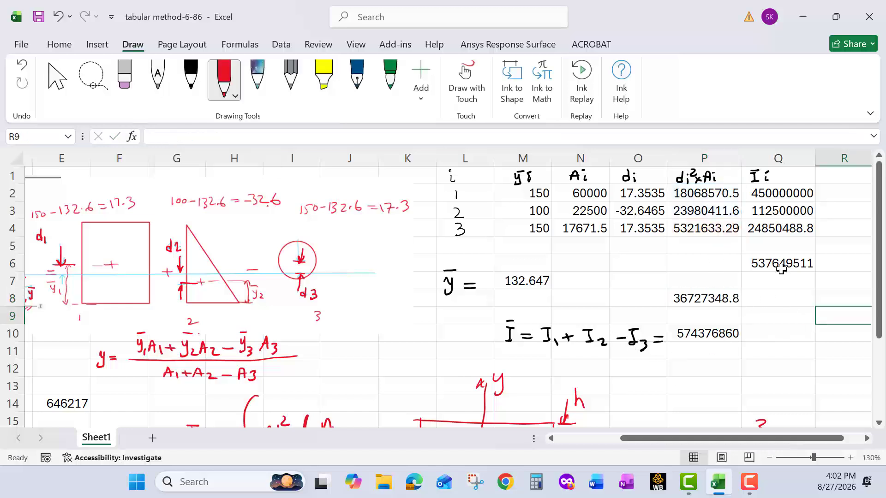
- Review how the total moment of inertia formula in P10 adds the column results from Q6 and P8
{"action": "left_click", "coordinate": [768, 383]}
{"action": "left_click", "coordinate": [710, 332]}
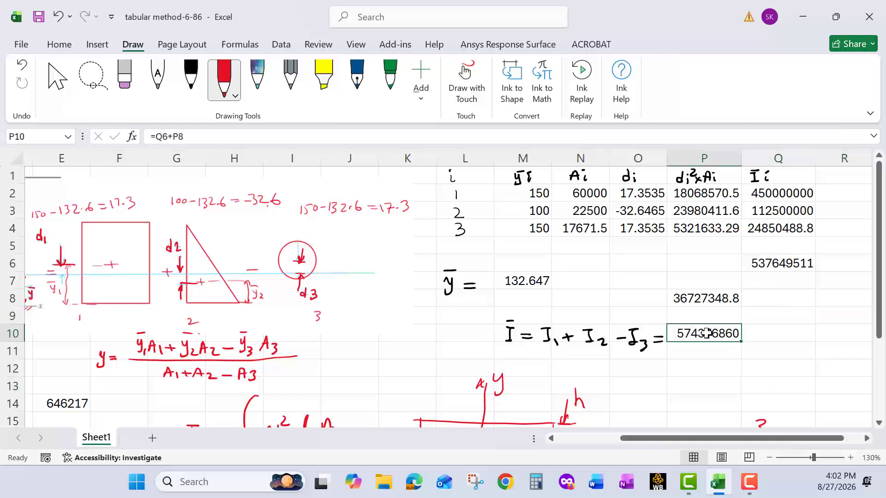
{"action": "left_click", "coordinate": [183, 137]}
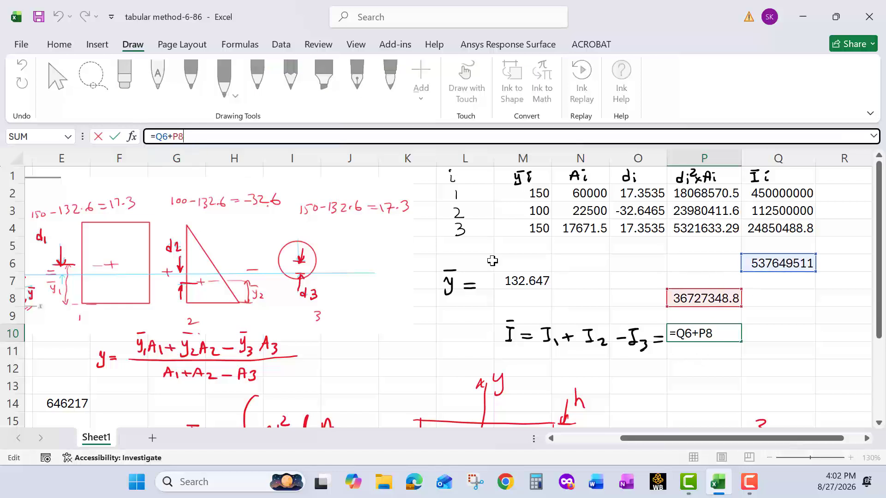
{"action": "left_click", "coordinate": [114, 135]}
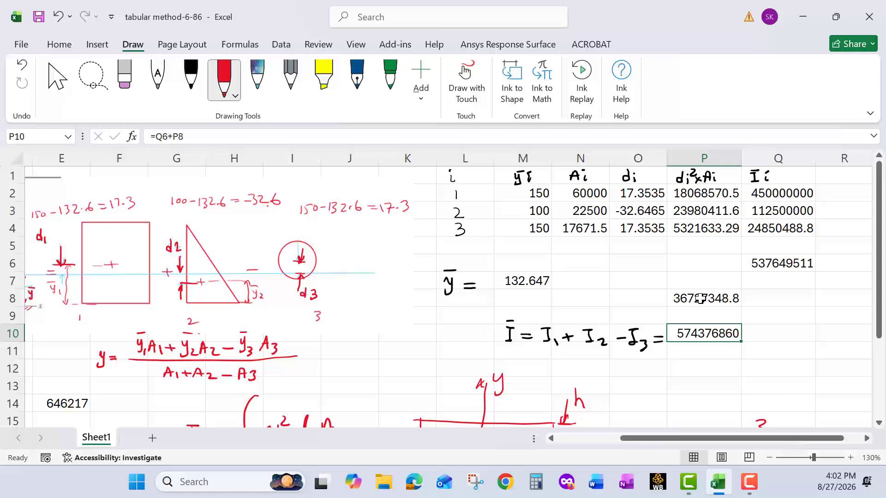
{"action": "scroll", "coordinate": [655, 275], "scroll_direction": "down", "scroll_amount": 2}
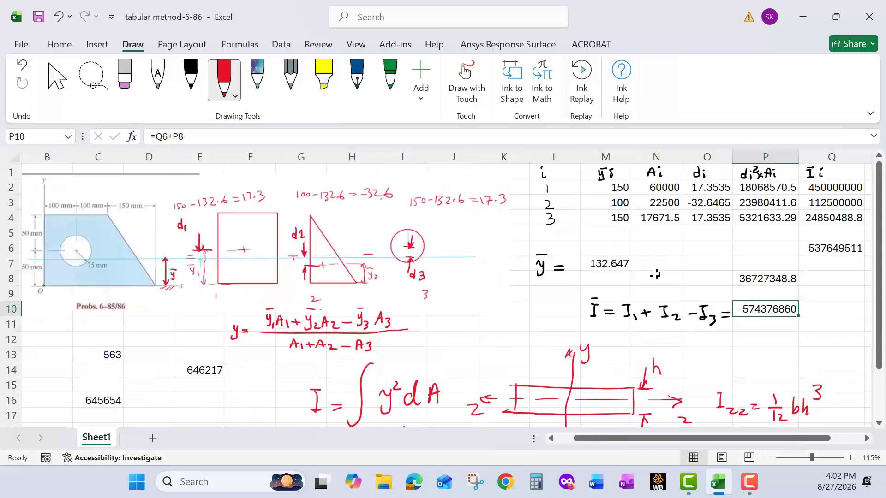